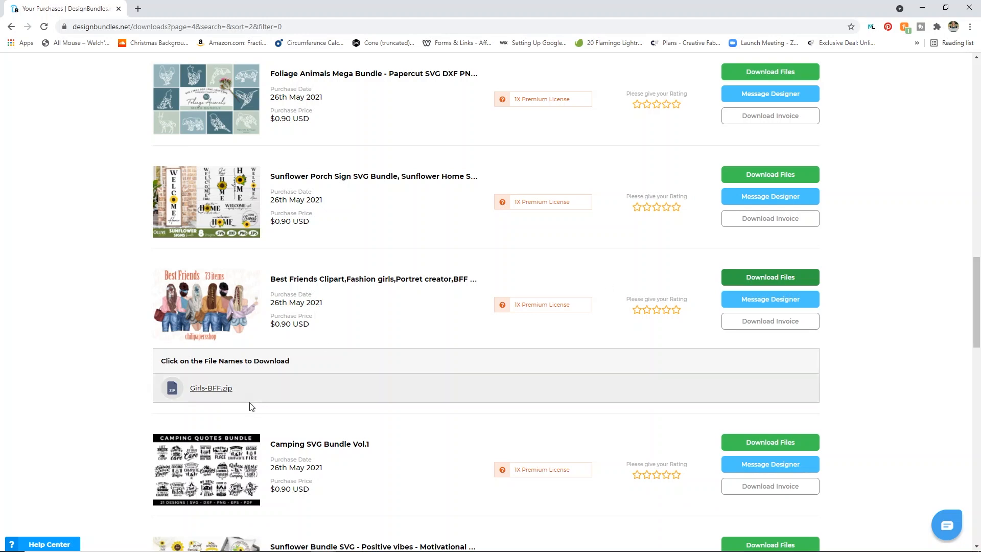
- Download Girls-BFF.zip from the Best Friends Clipart purchase into the Desktop > Cricut > print then cut folder
left_click(211, 388)
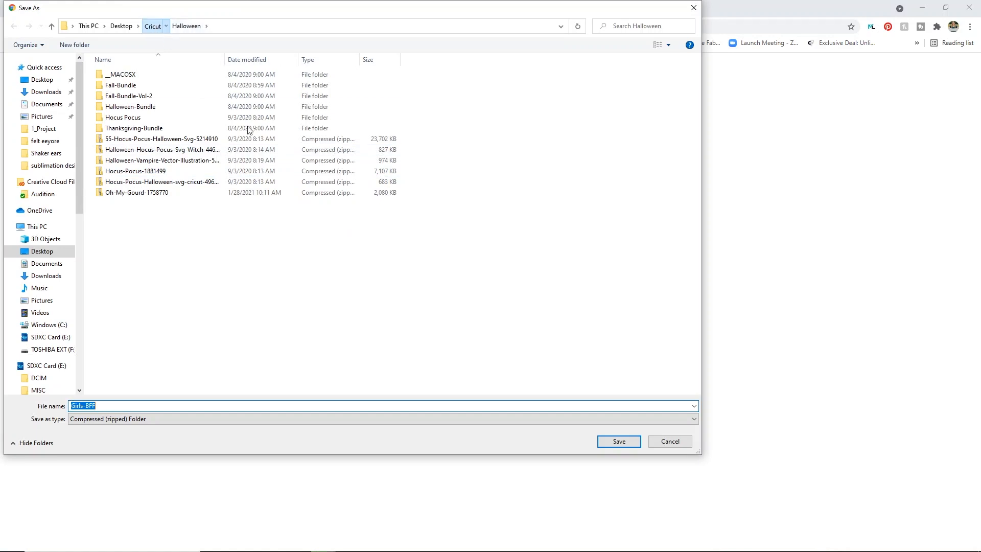
scroll(327, 204, "down", 7)
scroll(337, 206, "up", 3)
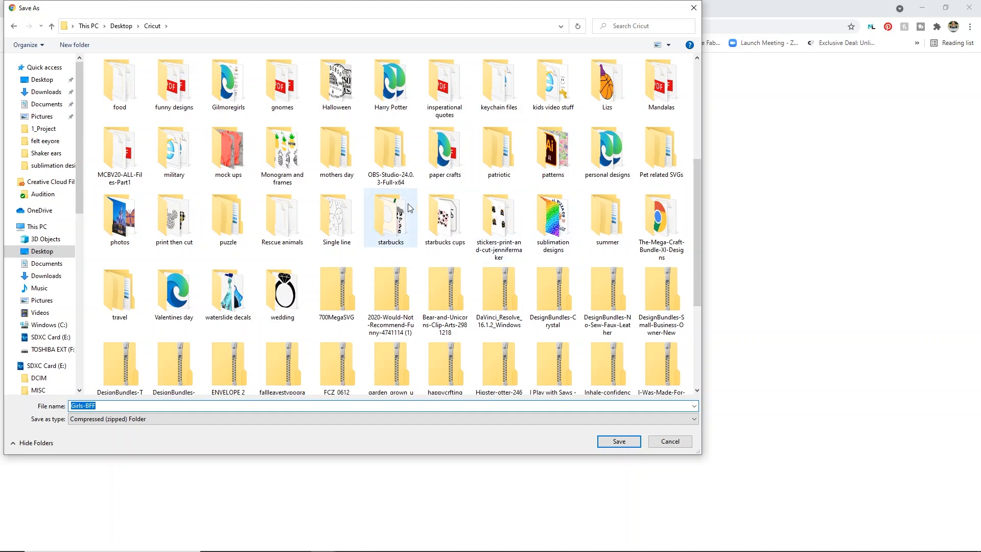
left_click(186, 233)
double_click(184, 231)
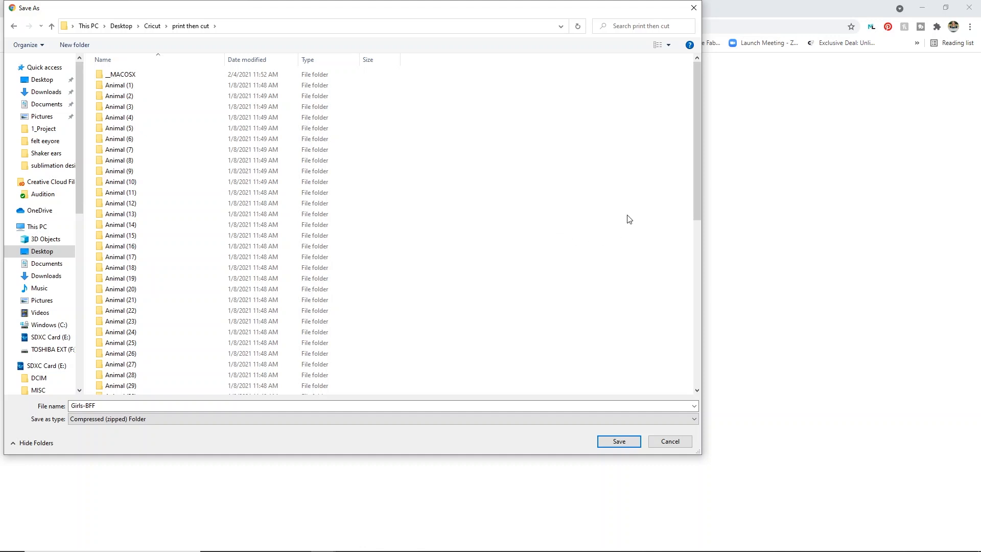
left_click(606, 440)
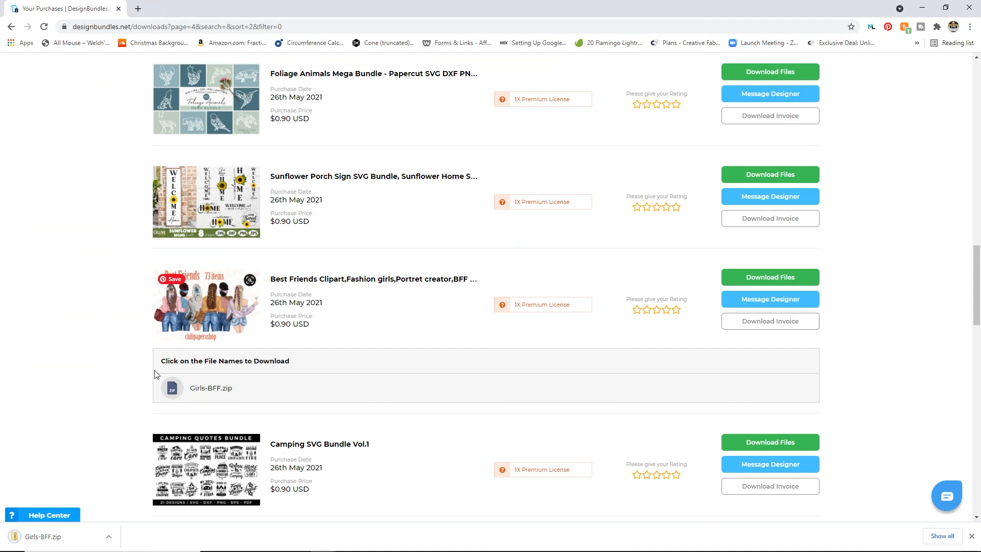
- Extract all files from the downloaded Girls-BFF archive and open the innermost extracted Girls-BFF folder
left_click(44, 545)
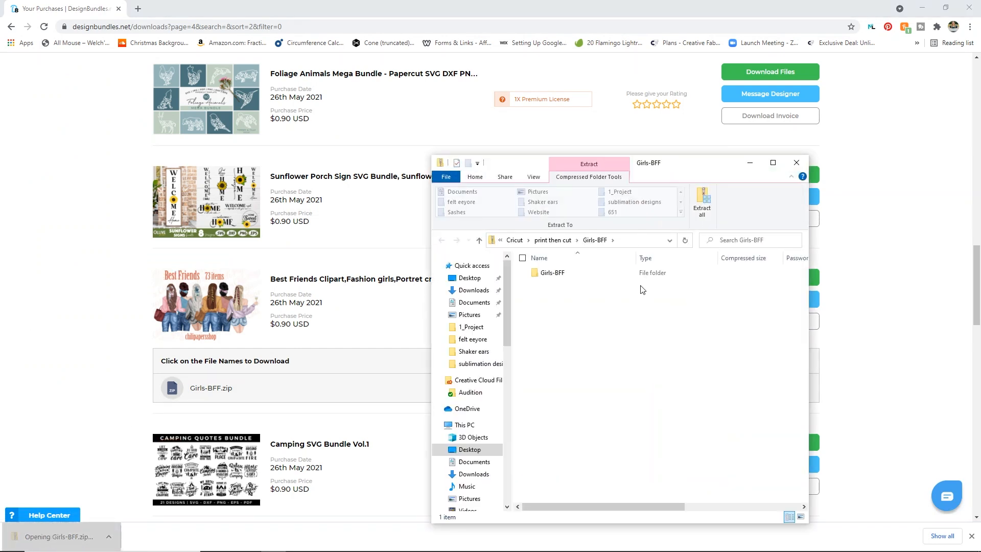
left_click(710, 202)
left_click(582, 379)
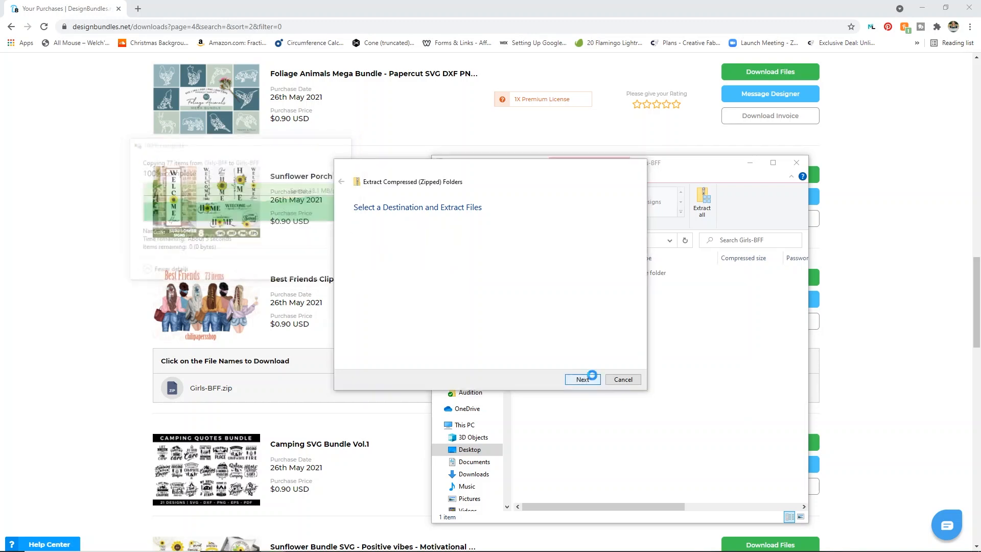
double_click(580, 290)
left_click_drag(690, 185, 543, 165)
left_click(407, 266)
double_click(407, 266)
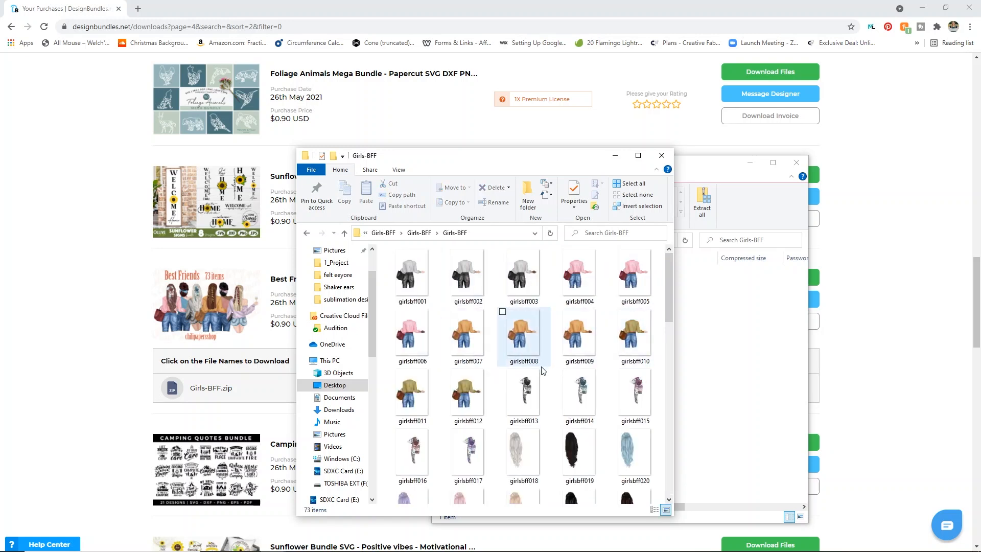
- Display the clipart files as extra large icons and look through the outfits, scarves and hairstyles
scroll(561, 372, "down", 5)
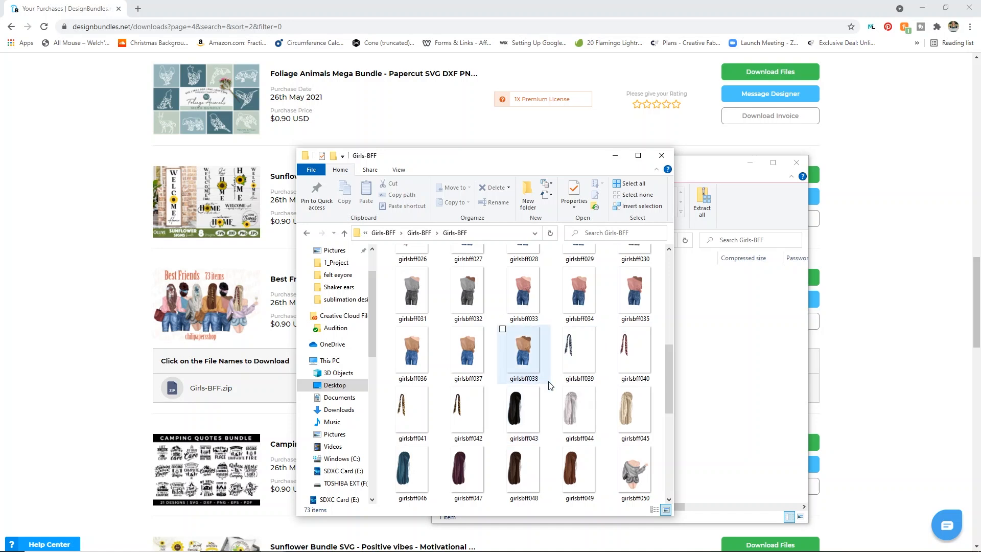
right_click(552, 382)
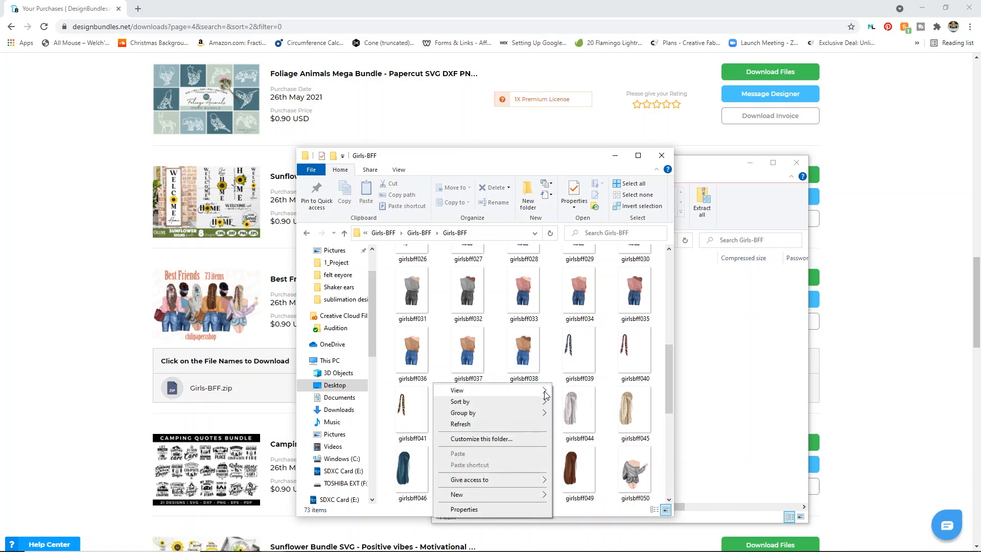
mouse_move(544, 391)
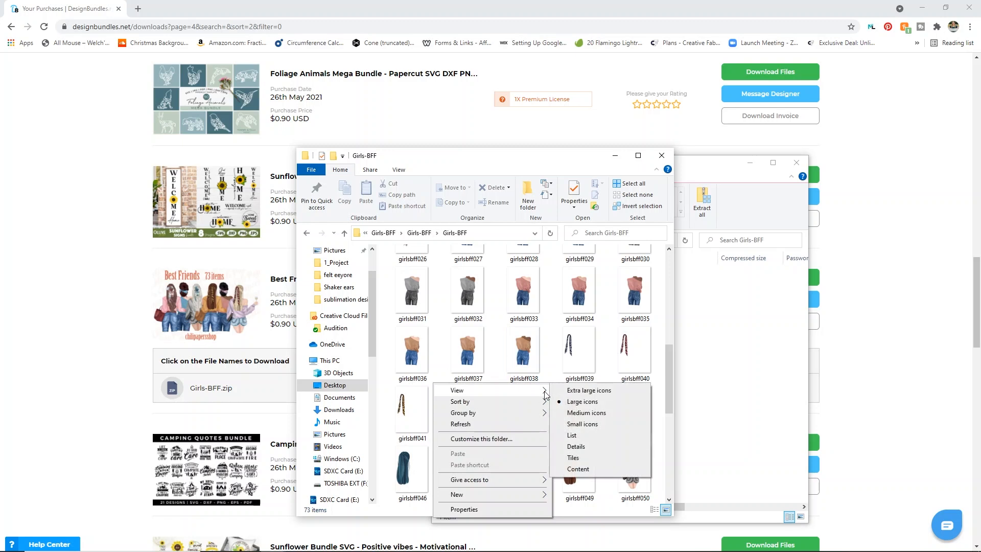
left_click(585, 391)
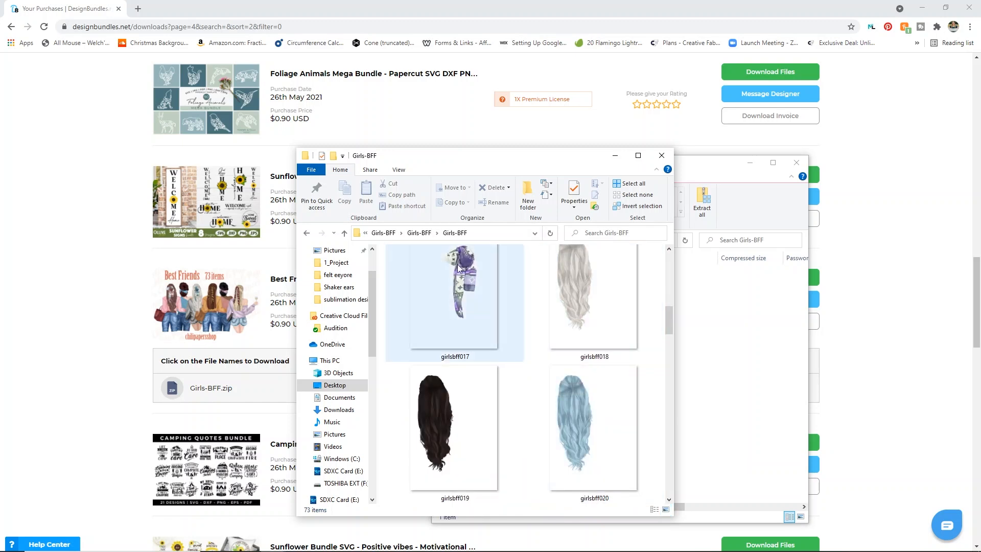
scroll(521, 351, "up", 3)
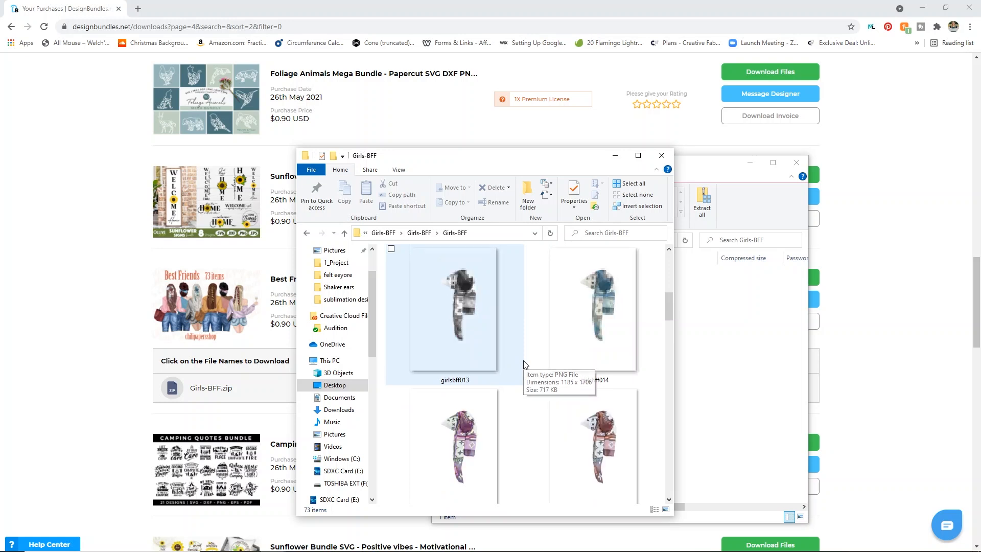
scroll(526, 364, "up", 5)
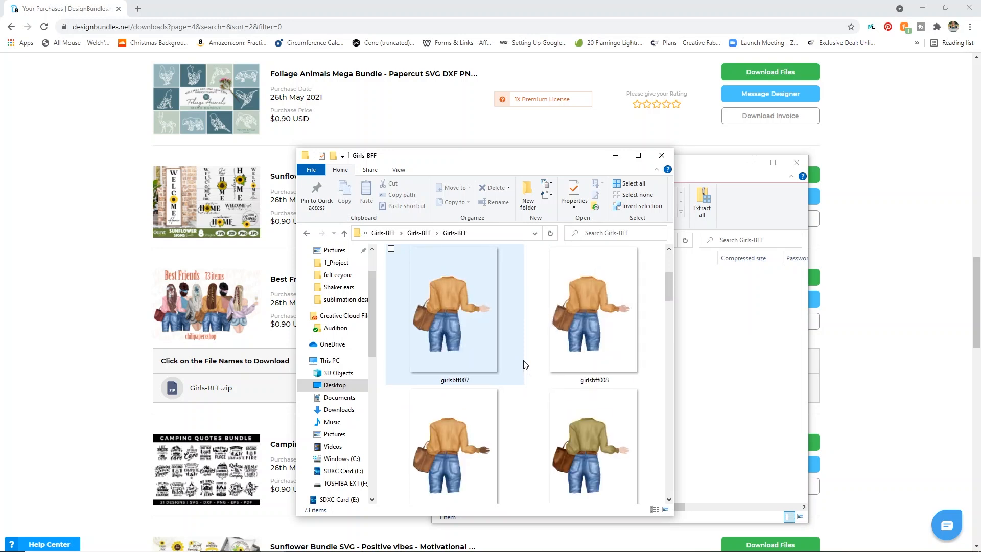
scroll(525, 364, "up", 2)
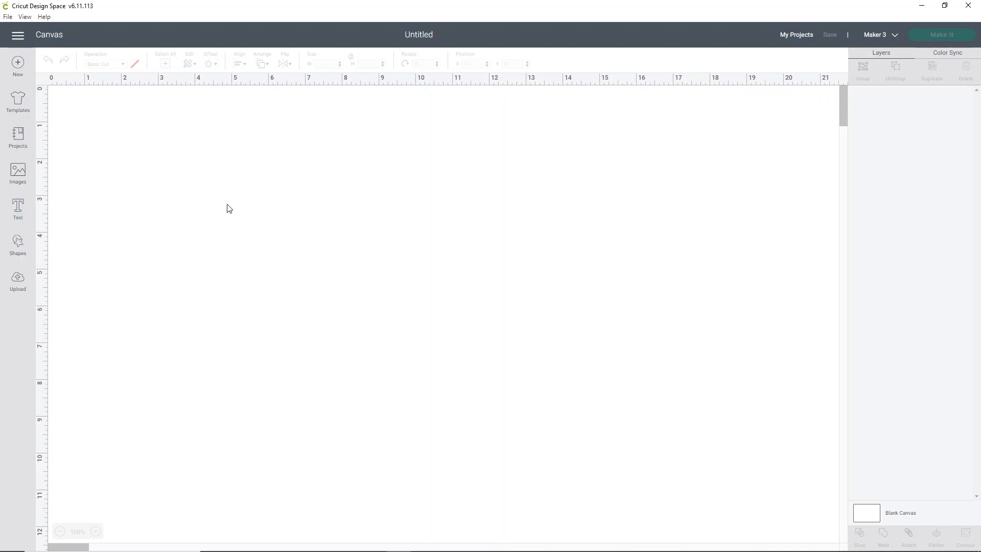
- Start an image upload in Cricut Design Space and load the blonde hair file girlsbff023 from the Girls-BFF folder
left_click(17, 285)
left_click(277, 273)
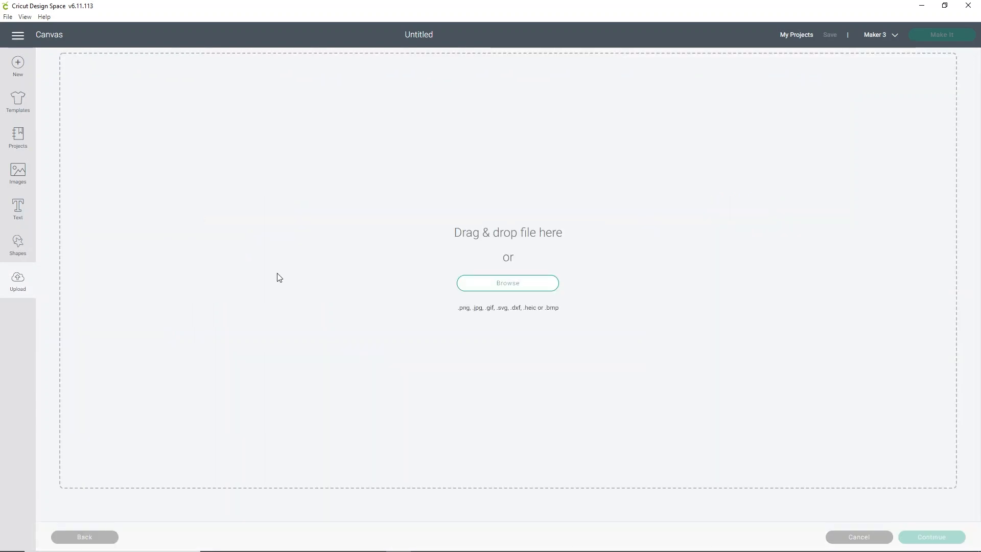
mouse_move(301, 548)
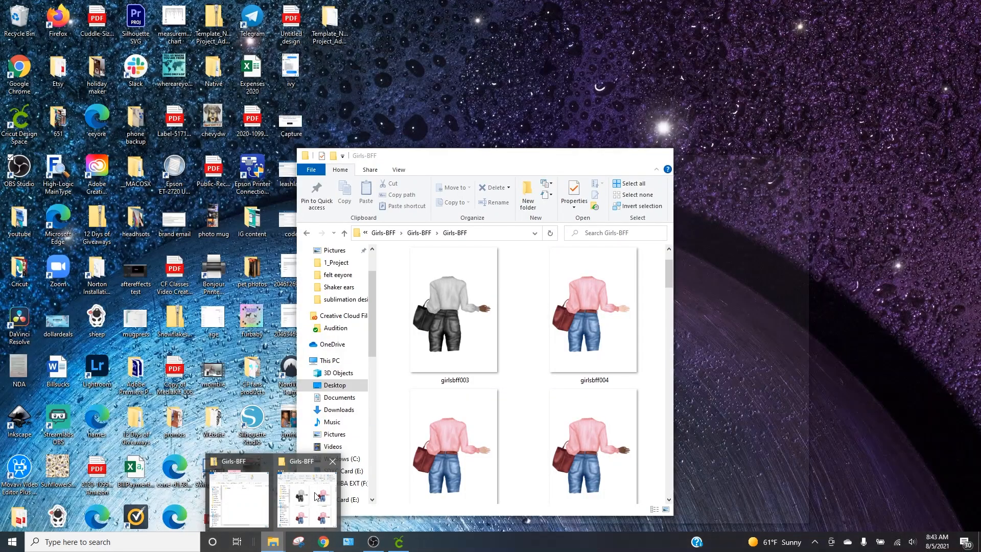
left_click(315, 496)
left_click_drag(492, 164, 202, 143)
scroll(257, 315, "up", 2)
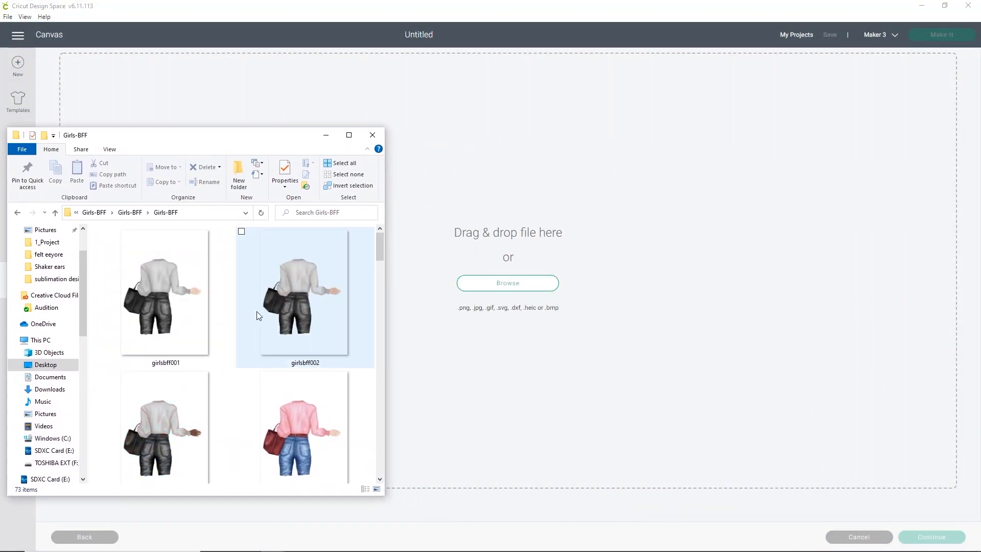
left_click_drag(379, 248, 380, 311)
left_click(146, 370)
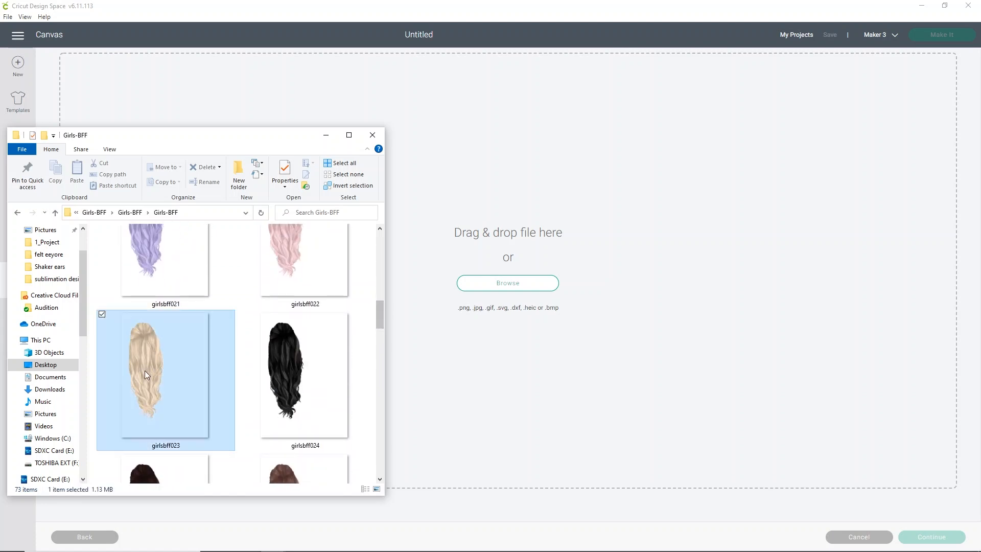
left_click_drag(145, 370, 504, 294)
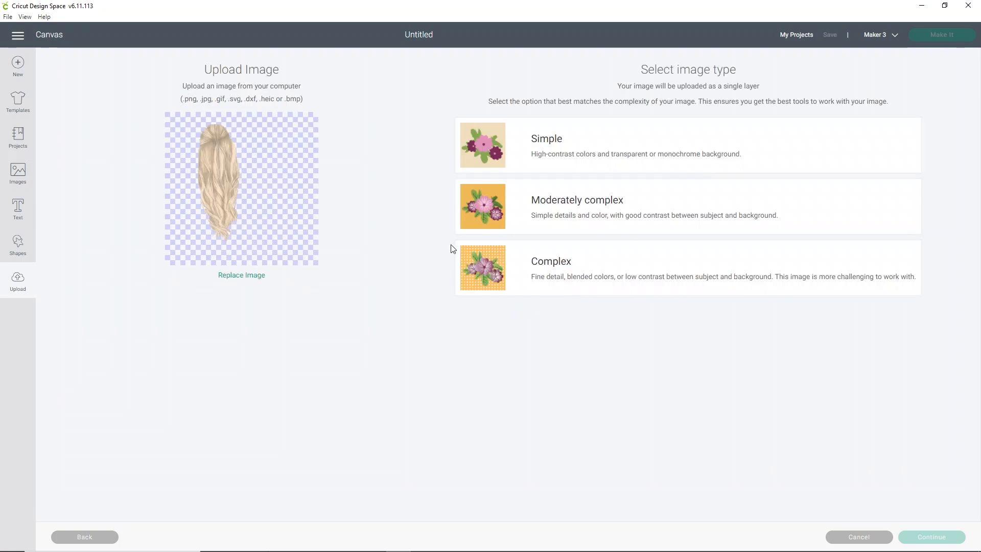
- Upload the blonde hair as a Complex image of the Print Then Cut type, without erasing any areas
left_click(618, 284)
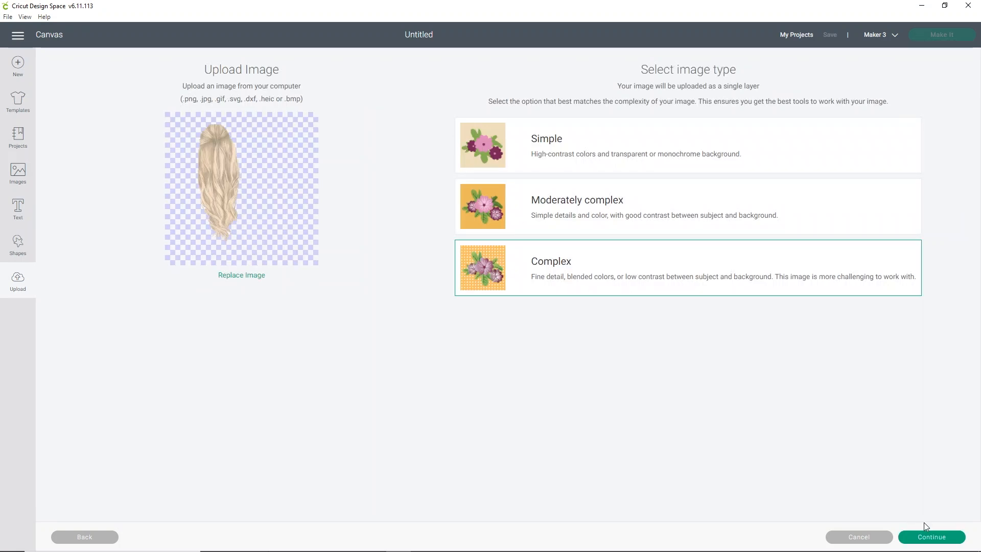
left_click(930, 540)
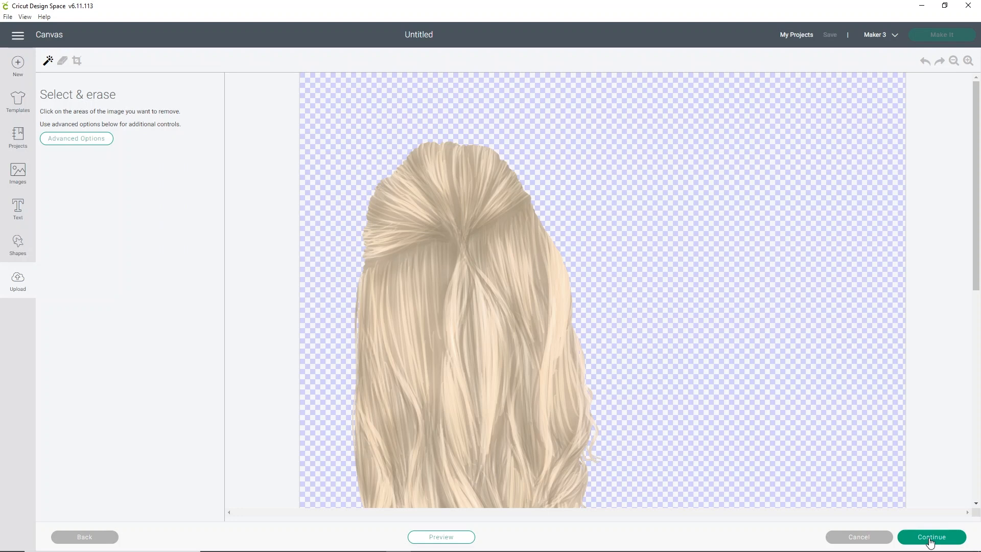
left_click(930, 540)
left_click(649, 227)
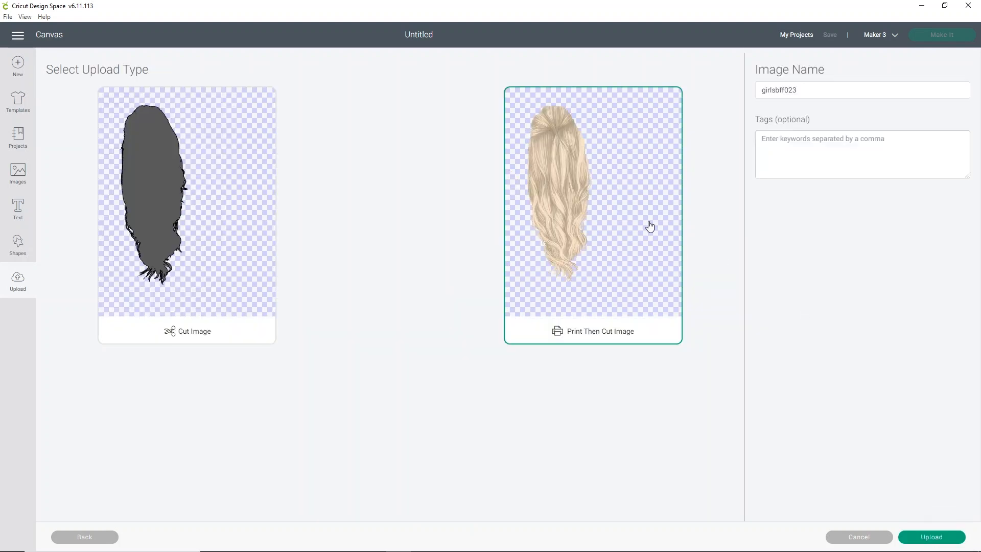
left_click(919, 538)
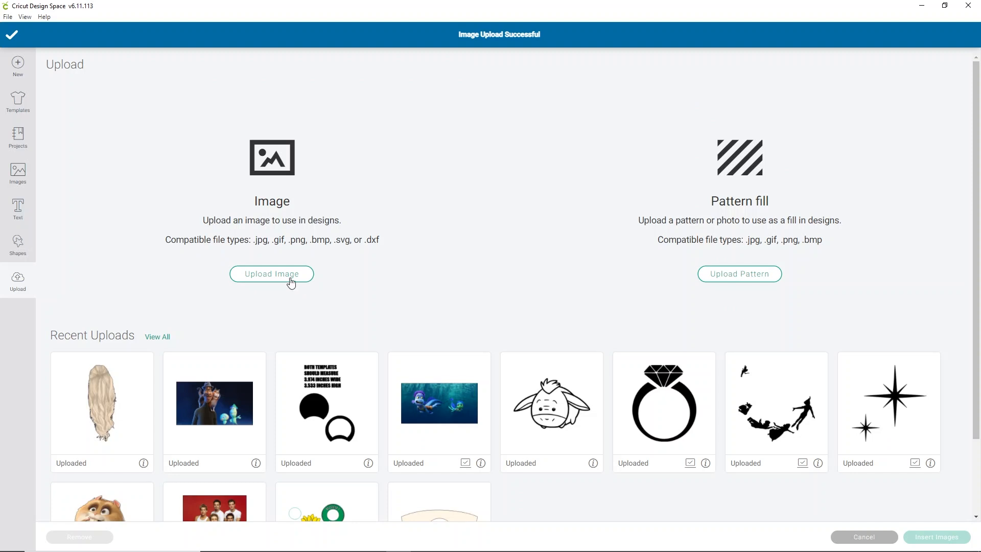
- Upload the olive-sweater outfit girlsbff010 from the Girls-BFF folder as a Print Then Cut image
left_click(291, 278)
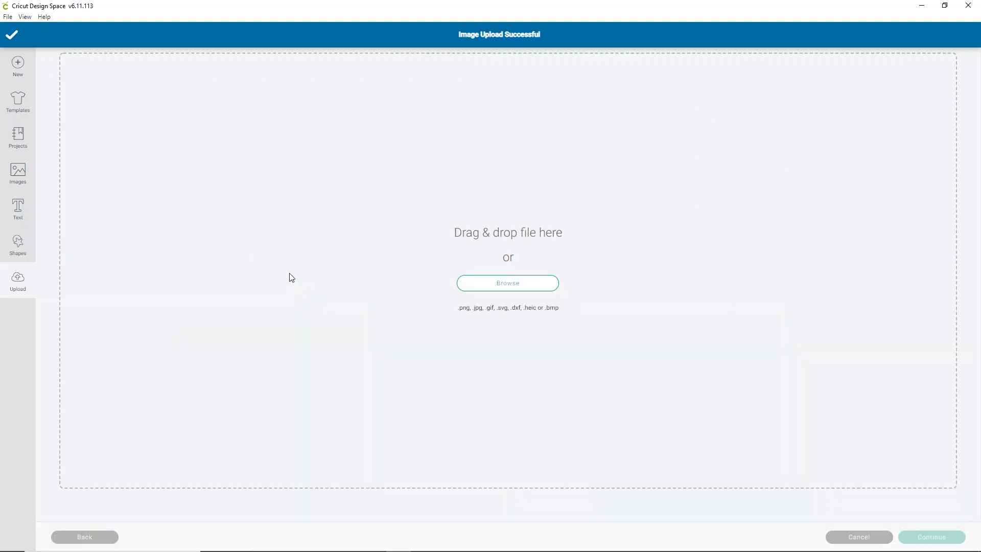
mouse_move(327, 550)
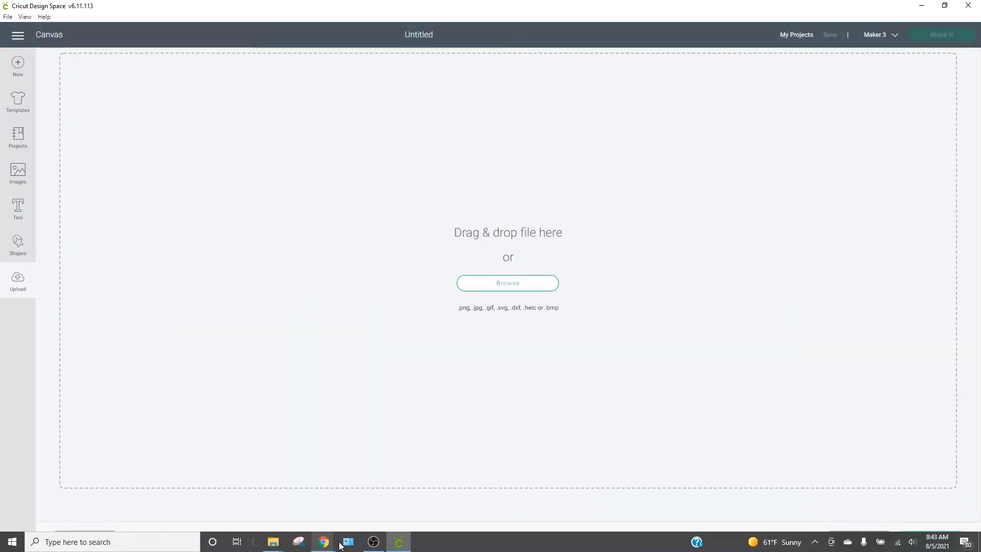
mouse_move(276, 546)
left_click(240, 498)
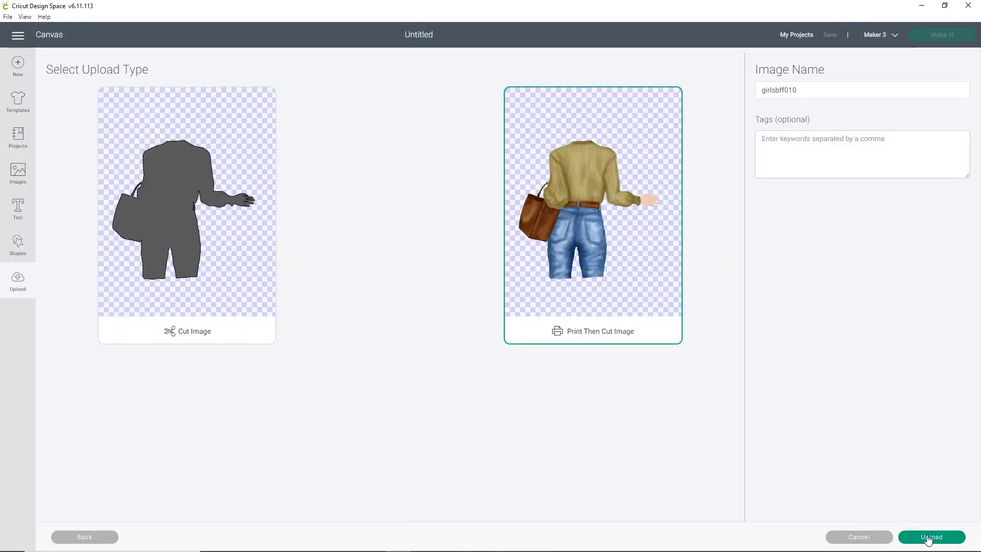
left_click(931, 537)
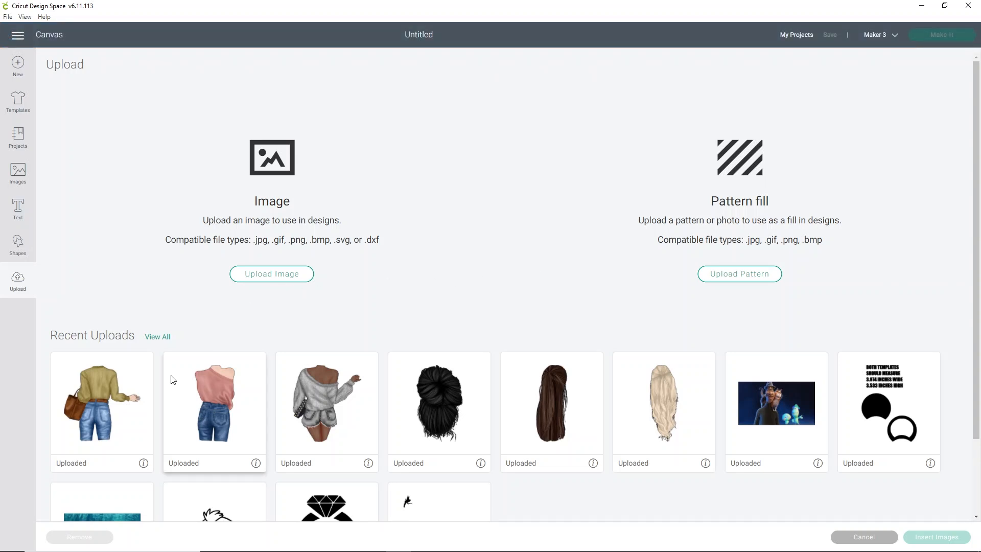
- Insert the three uploaded outfits and three uploaded hairstyles onto the canvas together
left_click(141, 394)
left_click(195, 393)
left_click(317, 393)
left_click(437, 394)
left_click(524, 391)
left_click(691, 402)
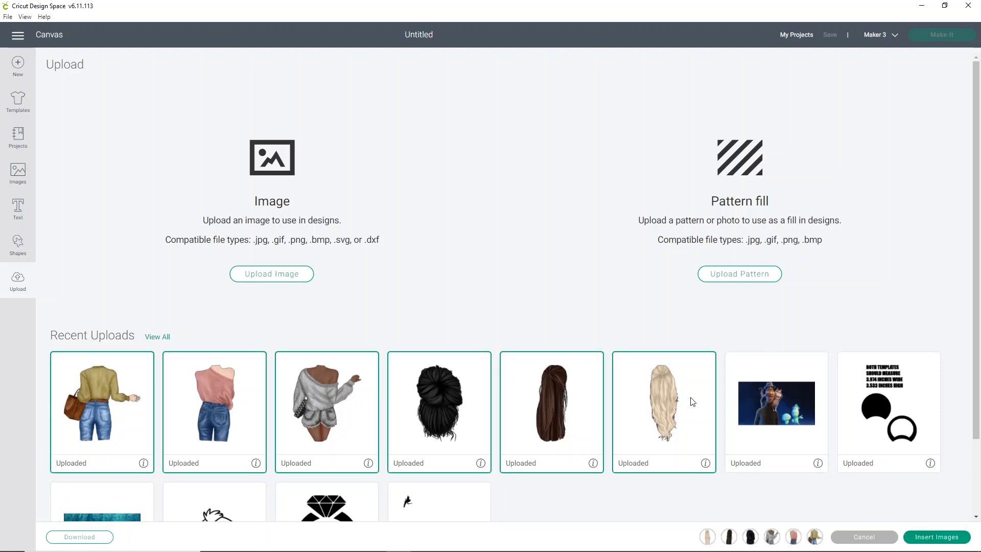
left_click(925, 538)
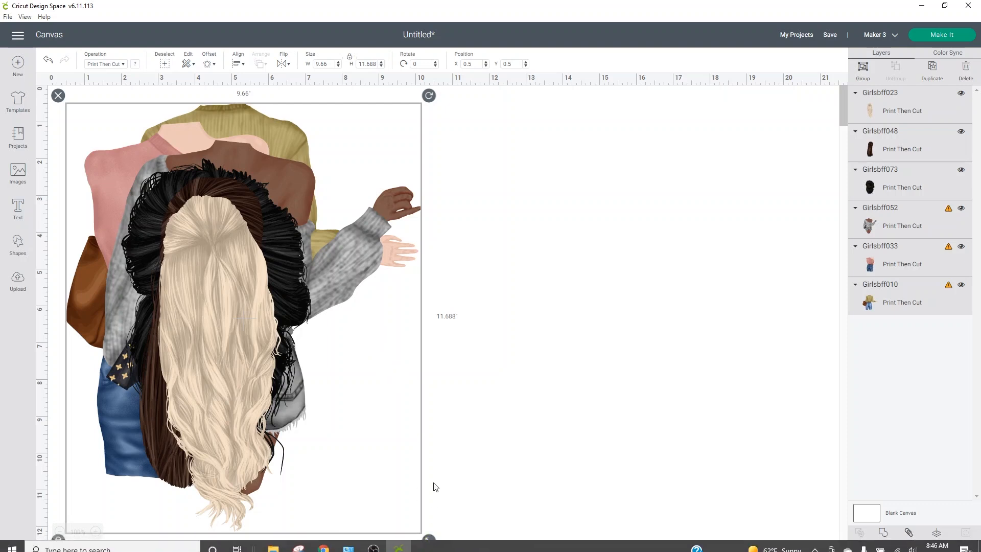
- Scale the six inserted images together to about 6.4 in wide by 7.8 in high, and deselect them
left_click_drag(429, 539, 258, 391)
left_click(268, 433)
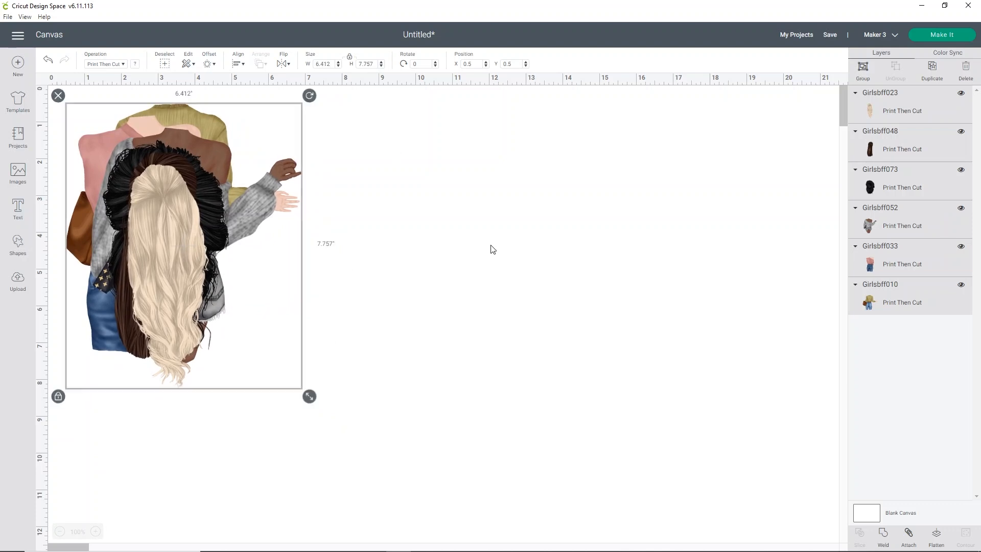
left_click(465, 225)
- Spread the stacked hairstyles and outfit bodies apart across the canvas so each piece can be handled separately
left_click_drag(246, 247, 578, 238)
left_click_drag(201, 251, 703, 262)
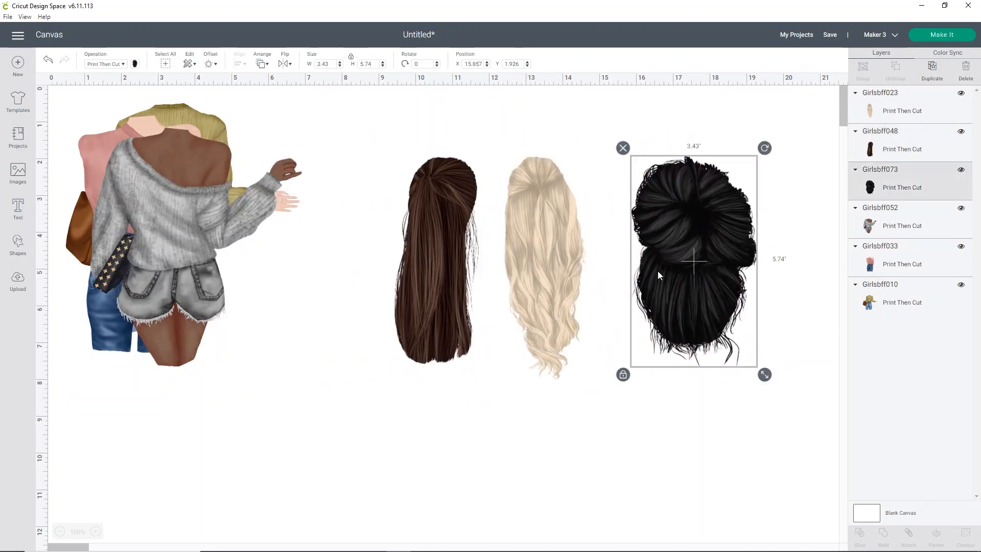
left_click_drag(170, 248, 296, 357)
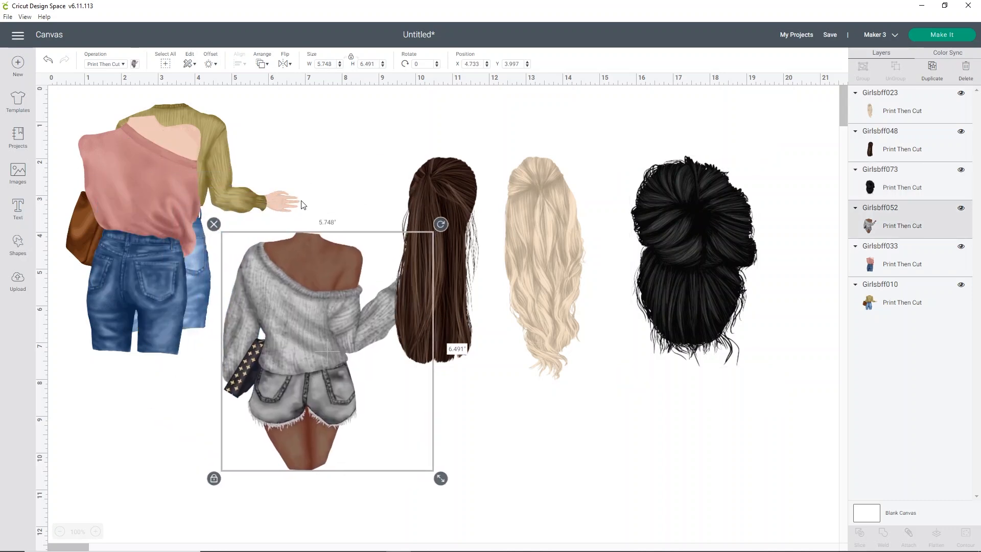
left_click_drag(161, 200, 127, 351)
left_click_drag(155, 147, 555, 329)
left_click_drag(135, 313, 173, 222)
left_click_drag(268, 306, 296, 244)
- Place the blonde hair on the pink-sweater body and size it to about 2.33 in wide by 6.27 in high
left_click_drag(523, 214, 159, 140)
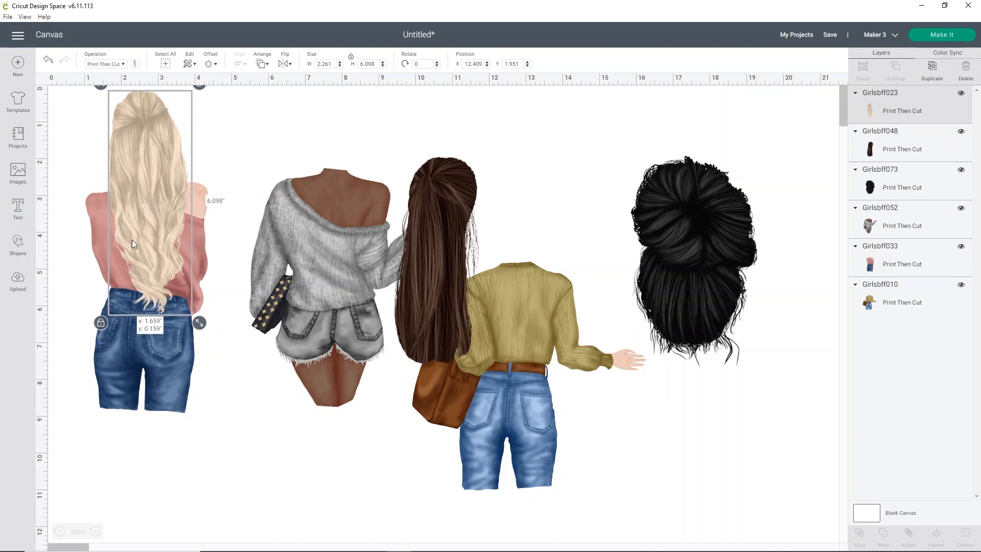
left_click_drag(144, 347, 149, 388)
left_click_drag(169, 148, 167, 186)
left_click_drag(200, 361, 213, 373)
mouse_move(174, 287)
left_mouse_down()
mouse_move(171, 276)
mouse_move(171, 288)
left_mouse_up()
left_click_drag(204, 386, 190, 370)
left_click_drag(171, 241, 174, 251)
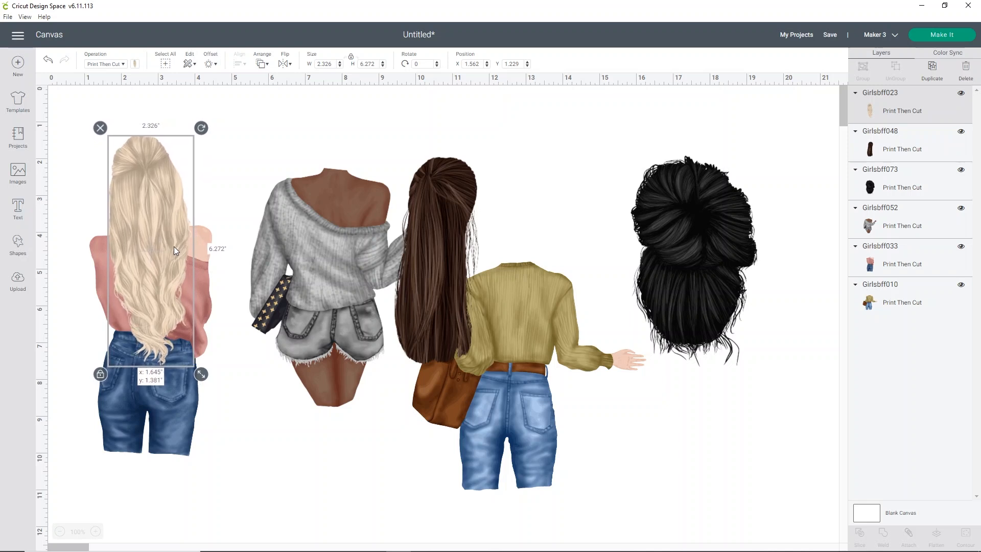
- Move the assembled blonde figure to the far right of the canvas and clear the black and brown hairstyles off the other bodies
left_click(266, 364)
left_click_drag(224, 427, 123, 268)
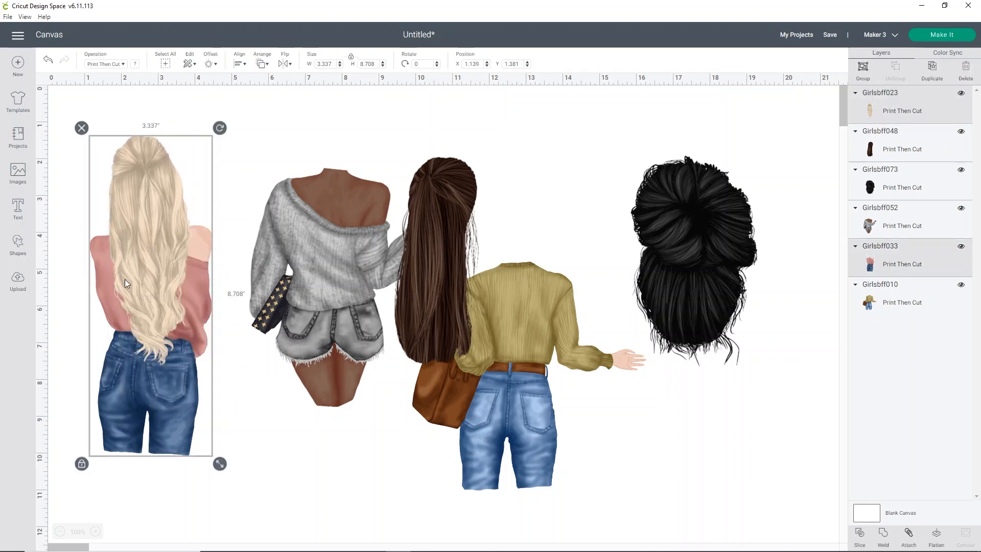
left_click_drag(135, 308, 771, 312)
left_click_drag(667, 204, 132, 159)
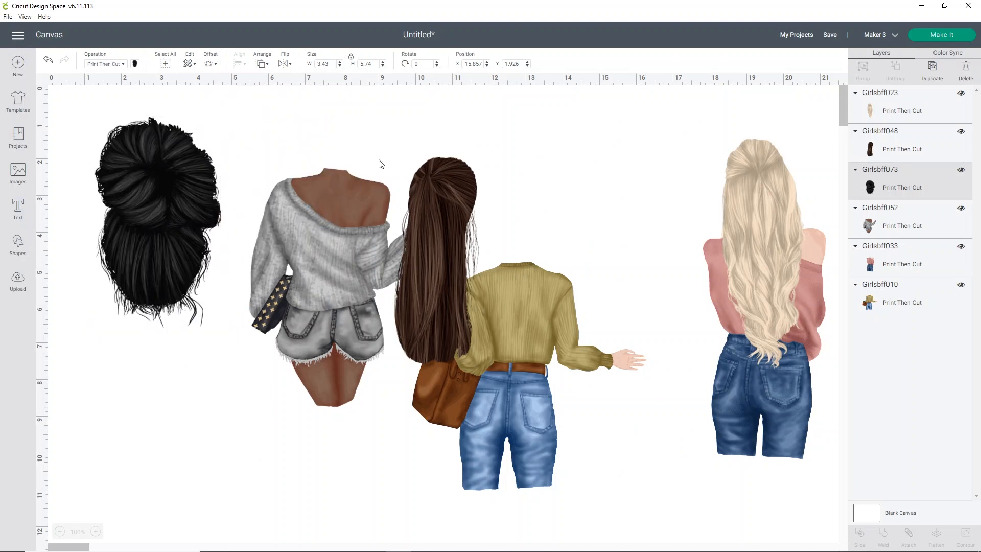
left_click_drag(460, 196, 647, 177)
left_click_drag(181, 178, 131, 288)
left_click_drag(617, 184, 637, 188)
left_click_drag(131, 325, 206, 307)
- Shift the gray-sweater body down, place the black bun hairstyle on it, and scale the hair down to fit the neck
left_click_drag(339, 253, 308, 318)
left_click(191, 256)
left_click_drag(188, 287, 287, 164)
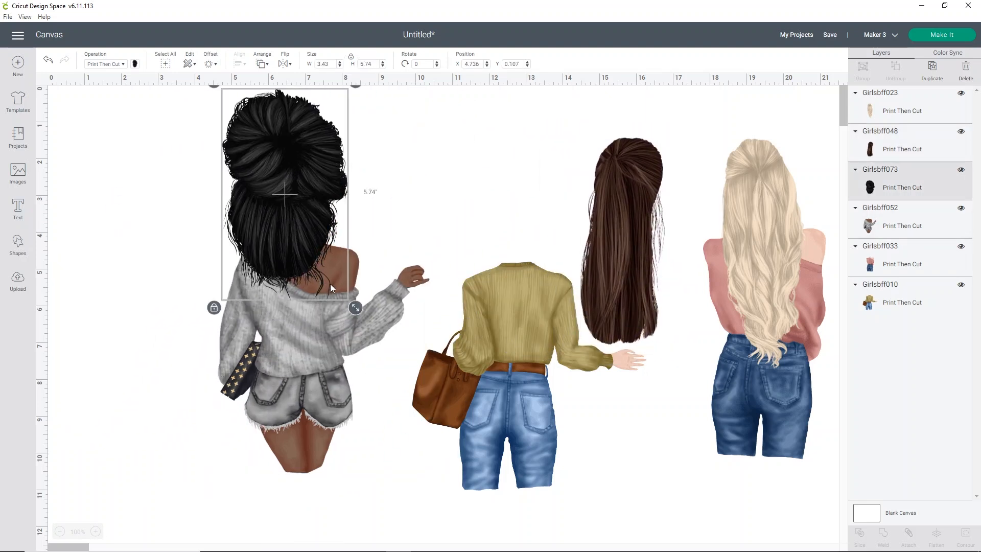
left_click_drag(356, 307, 311, 247)
left_click_drag(275, 196, 311, 212)
left_click_drag(361, 264, 342, 241)
left_click_drag(312, 194, 318, 221)
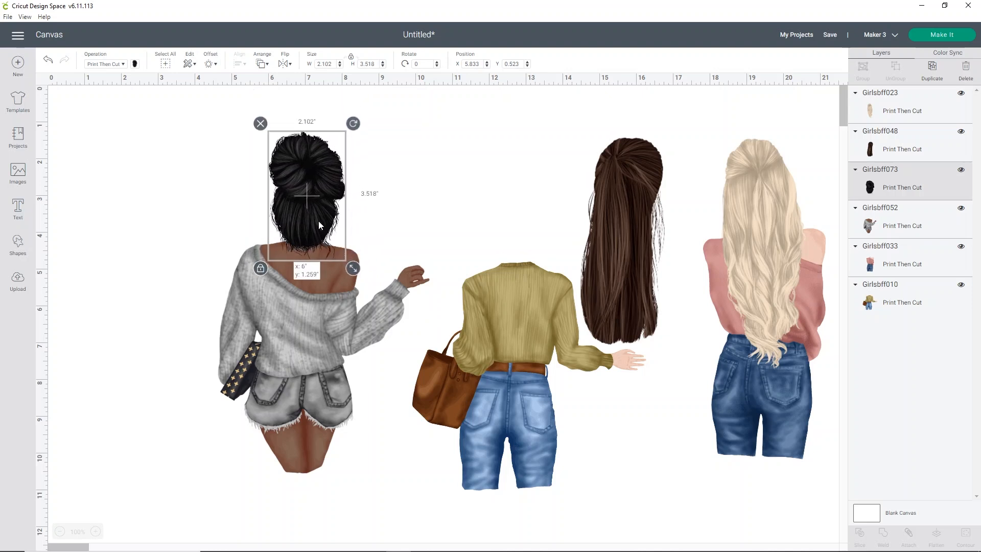
left_click_drag(351, 262, 357, 269)
left_click_drag(325, 221, 326, 214)
left_click(165, 262)
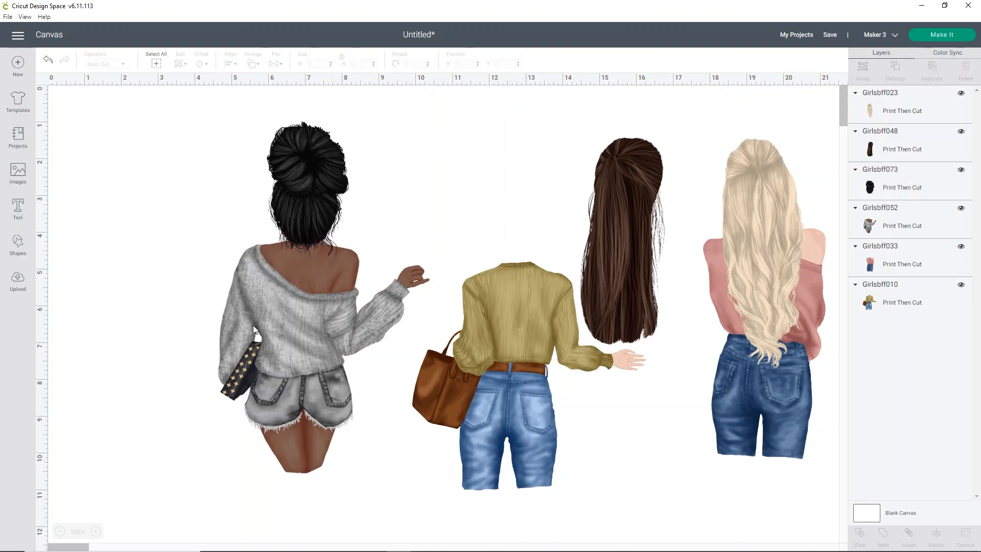
- Bring the mustard-sweater body beside the gray-sweater figure and fit the brown hair on it at about 2.14 in wide by 5.29 in high
left_click_drag(525, 337, 423, 311)
left_click_drag(652, 213, 437, 208)
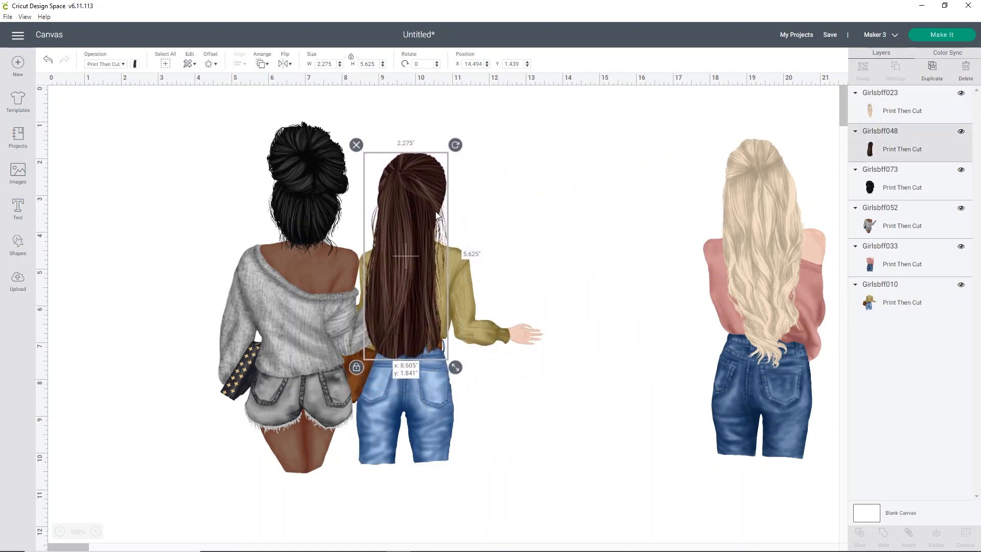
left_click_drag(450, 368, 441, 358)
left_click_drag(418, 228, 423, 234)
left_click(522, 389)
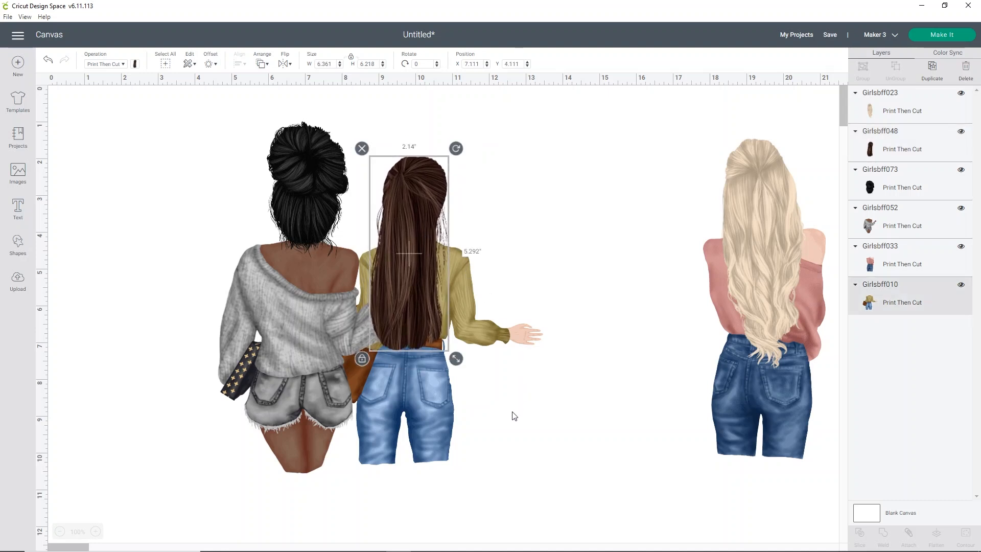
left_click_drag(580, 379, 423, 242)
mouse_move(440, 361)
left_mouse_down()
mouse_move(463, 358)
mouse_move(430, 362)
left_mouse_up()
left_click(563, 366)
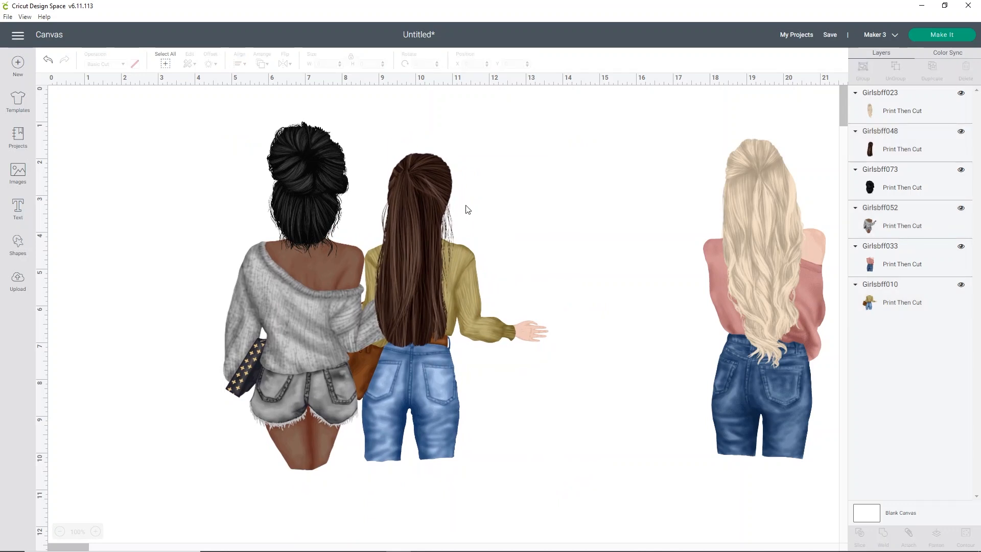
- Move the brown-haired figure away from the black-haired one and bring the blonde figure up against her other side
left_click(450, 191)
left_click(498, 343)
left_click(437, 198, "shift")
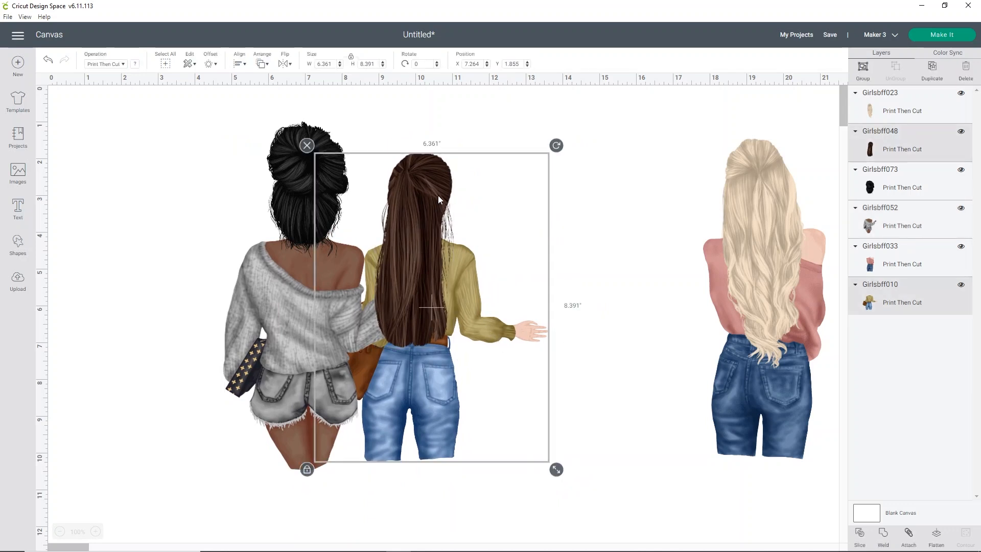
left_click_drag(431, 232, 534, 242)
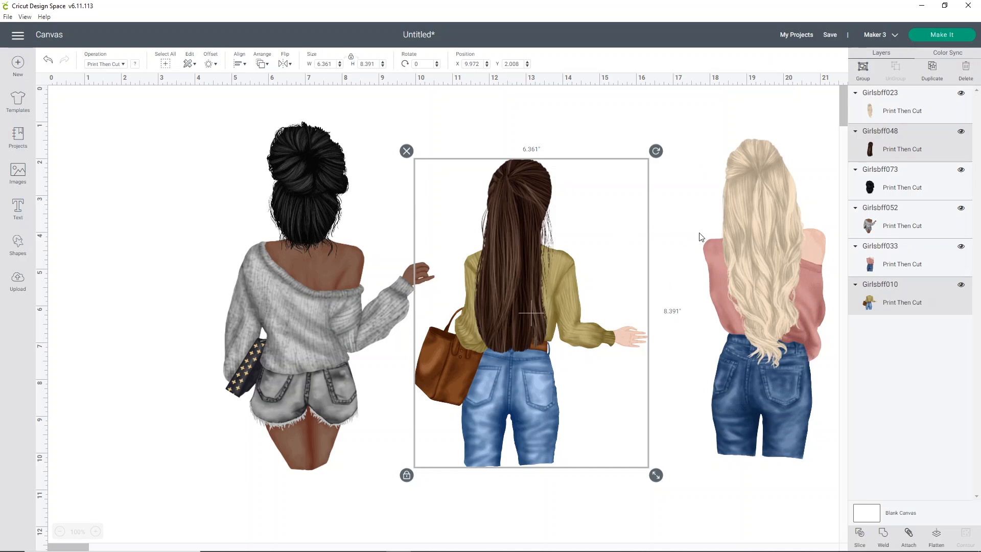
left_click_drag(685, 138, 674, 337)
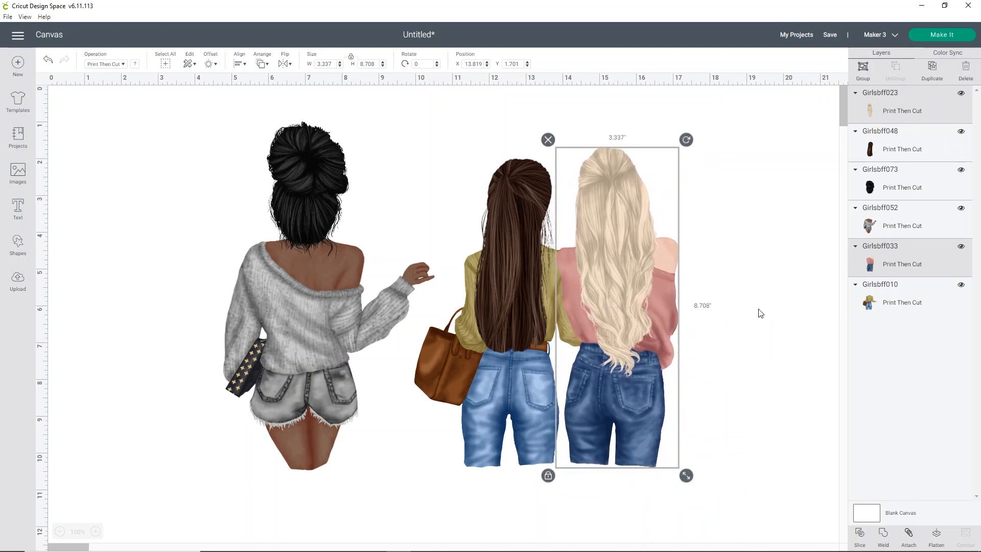
- Send the blonde figure's hair and body to the back, and bring only her hair to the front
right_click(648, 281)
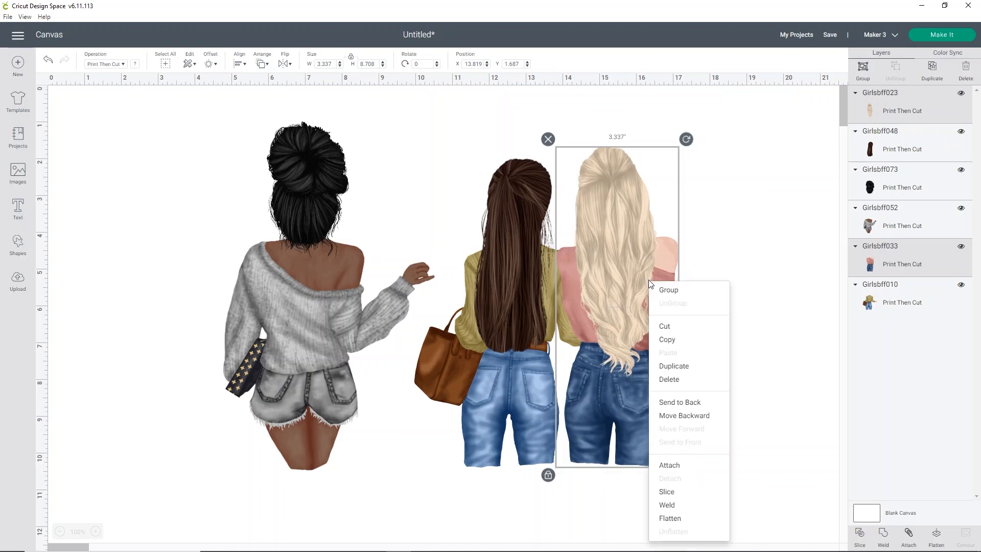
left_click(680, 402)
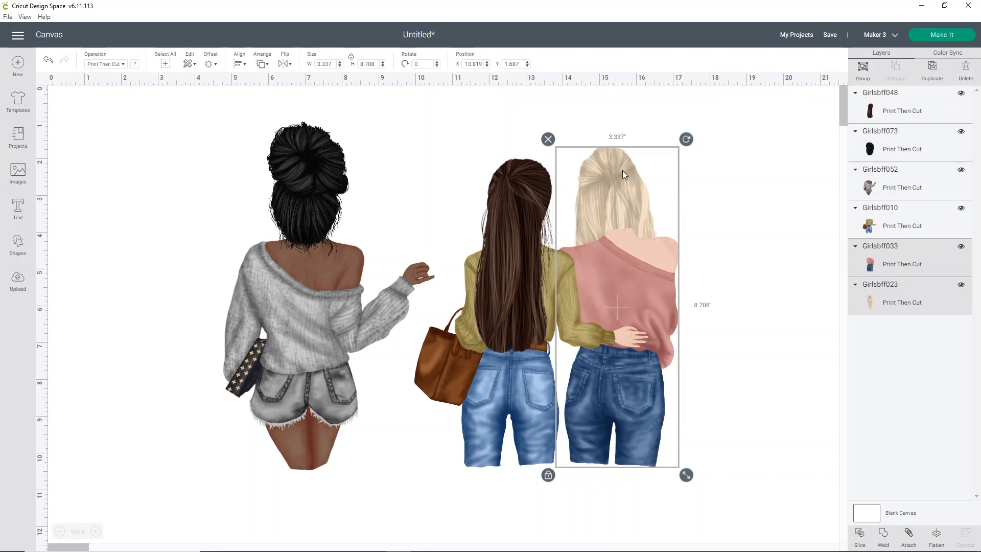
left_click(891, 290)
right_click(878, 306)
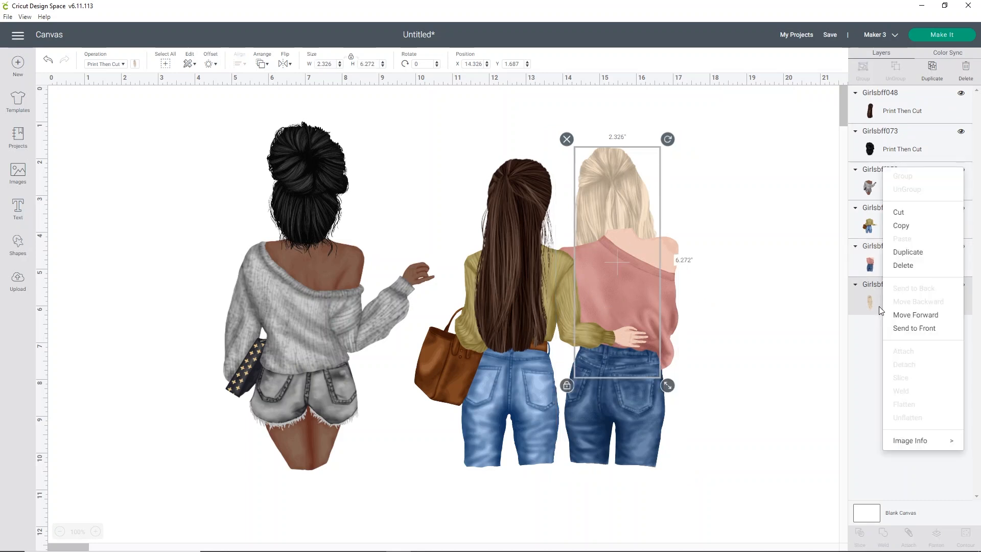
left_click(899, 328)
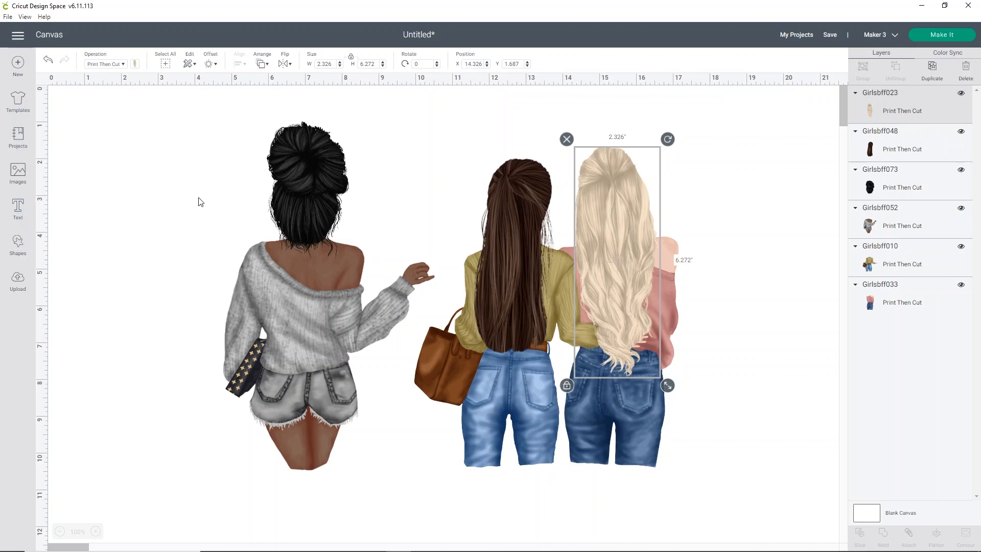
- Scale the black-haired figure to about 5.13 in wide by 8.45 in high and set it apart from the other two figures
left_click_drag(192, 160, 427, 290)
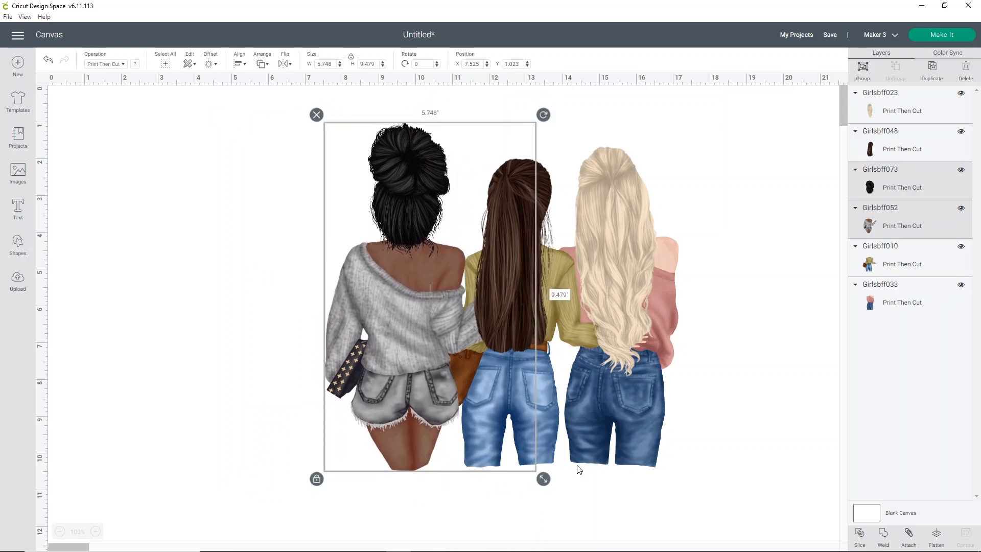
left_click_drag(550, 482, 486, 445)
left_click_drag(380, 247, 268, 304)
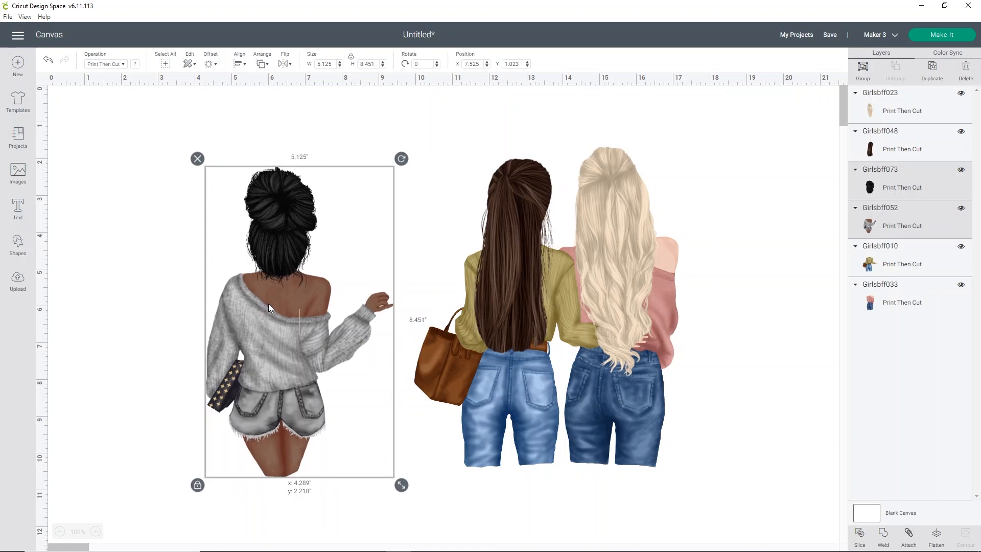
- Select the brown hair with the mustard-sweater body and move them together to the far left of the canvas
left_click(531, 387)
left_click(528, 203)
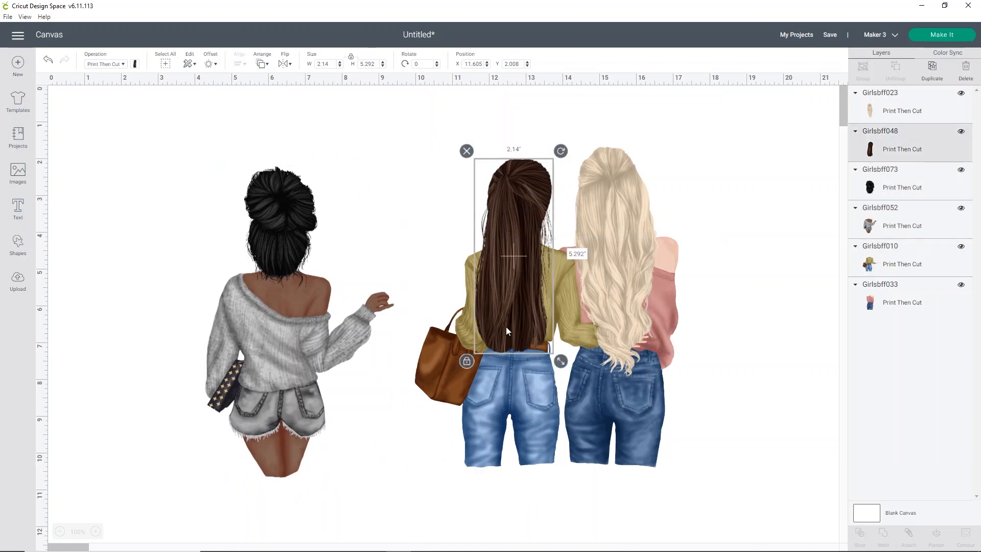
left_click(513, 391, "shift")
left_click_drag(516, 388, 157, 403)
left_click(403, 395)
left_click_drag(389, 405, 342, 299)
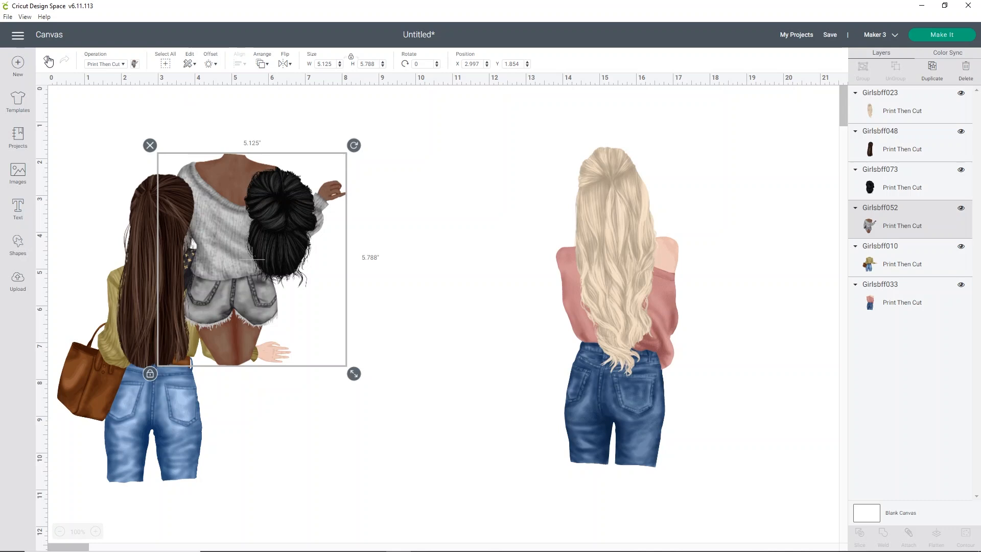
left_click(402, 231)
left_click(51, 60)
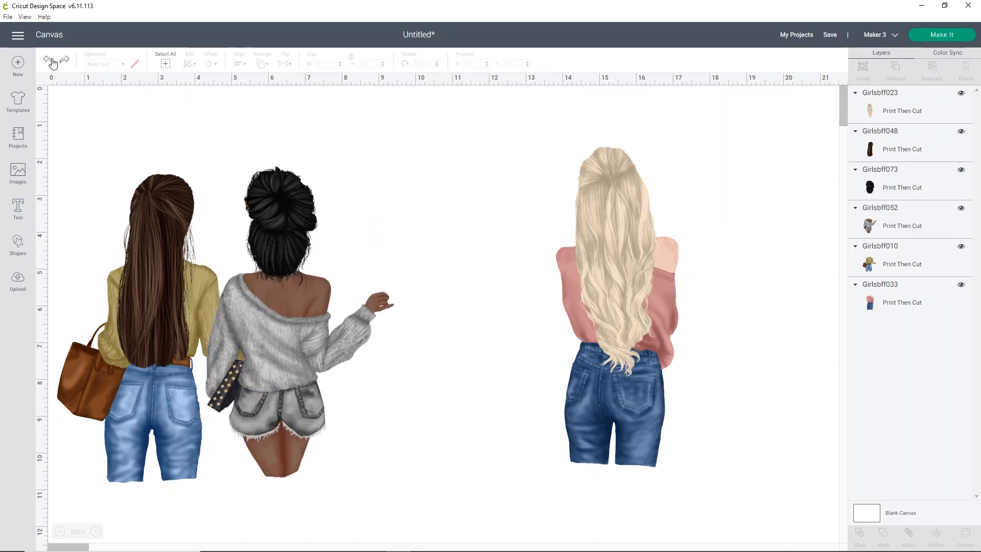
- Select the gray-sweater body together with the black bun hair and flatten them into one image
left_click(296, 216)
left_click(303, 348)
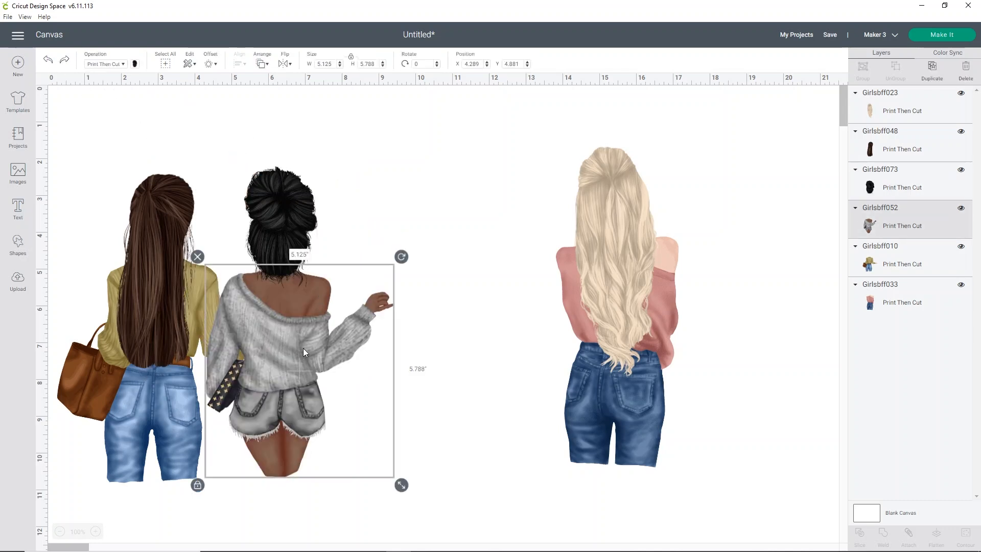
left_click(301, 219, "shift")
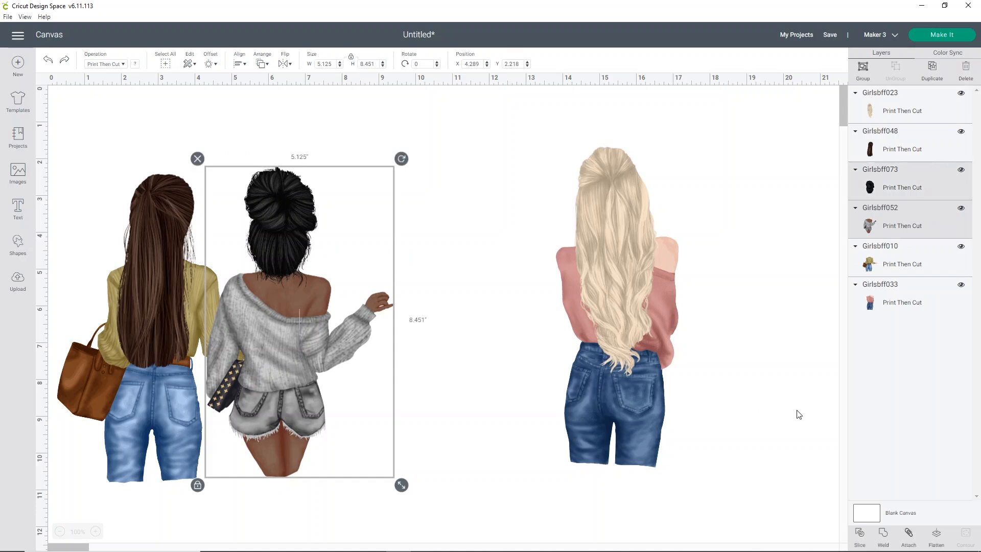
left_click(941, 541)
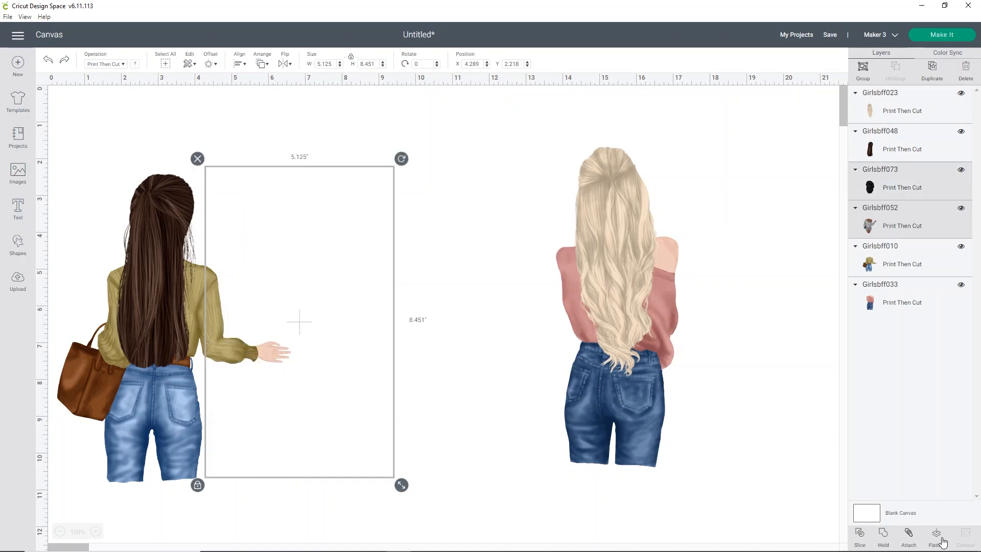
- Place the flattened black-haired figure beside the blonde figure, with the blonde hair layer stacked in front of her arm
left_click_drag(275, 352, 536, 320)
left_click_drag(904, 148, 903, 108)
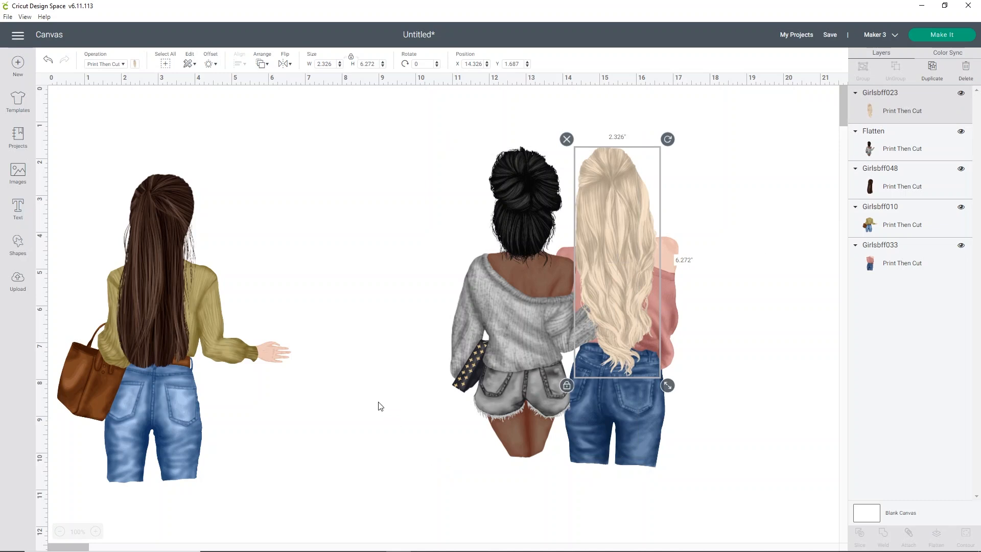
left_click(396, 224)
mouse_move(475, 206)
left_mouse_down()
mouse_move(506, 256)
mouse_move(465, 229)
mouse_move(464, 216)
left_mouse_up()
- Move the brown-haired figure with her hair beside the black-haired figure, and flatten her two pieces into one image
left_click(258, 303)
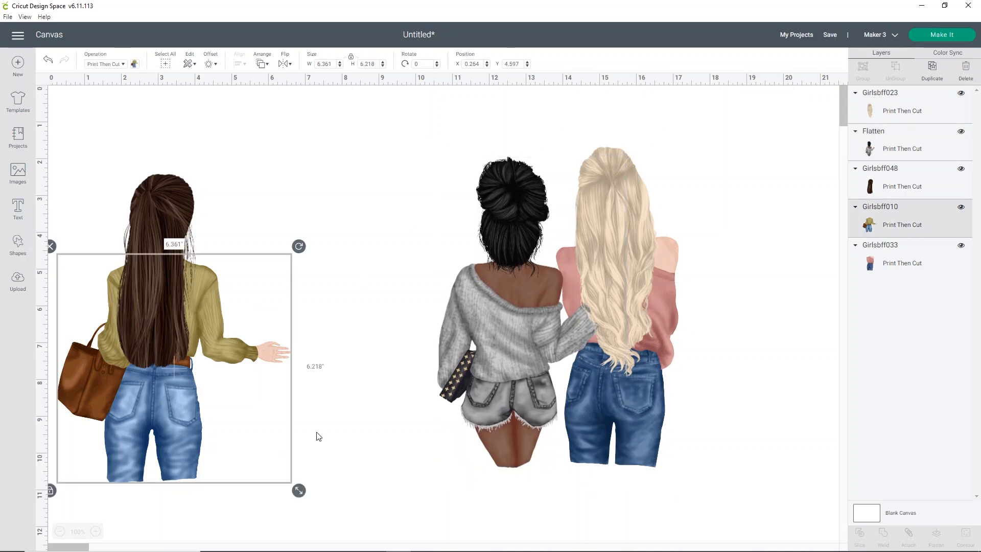
left_click(299, 439)
left_click_drag(335, 444, 158, 244)
left_click_drag(188, 334, 404, 327)
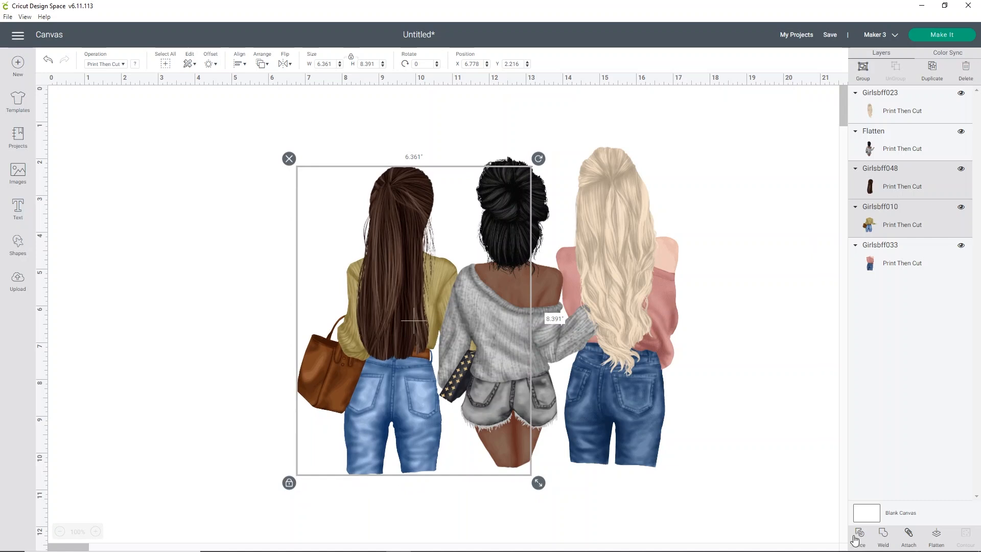
left_click(938, 537)
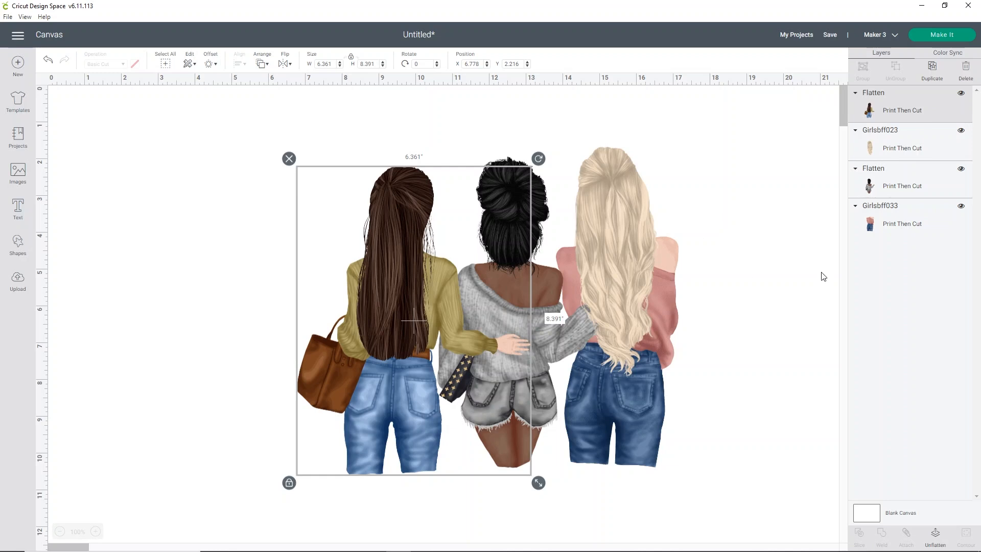
- Try to flatten the blonde hair with the pink-sweater body and stack the result behind the other two figures
left_click(886, 218)
left_click(907, 141, "shift")
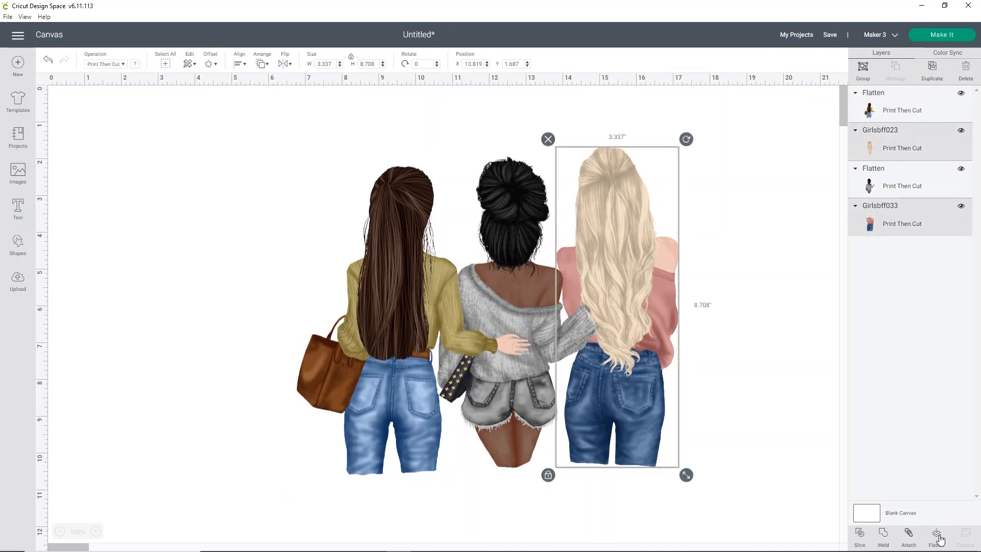
left_click(939, 538)
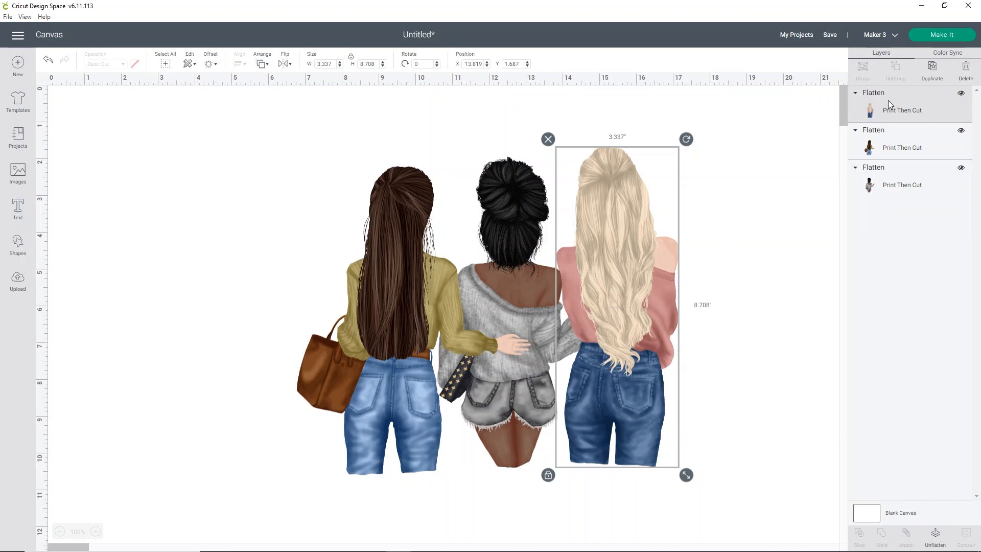
left_click_drag(888, 108, 892, 168)
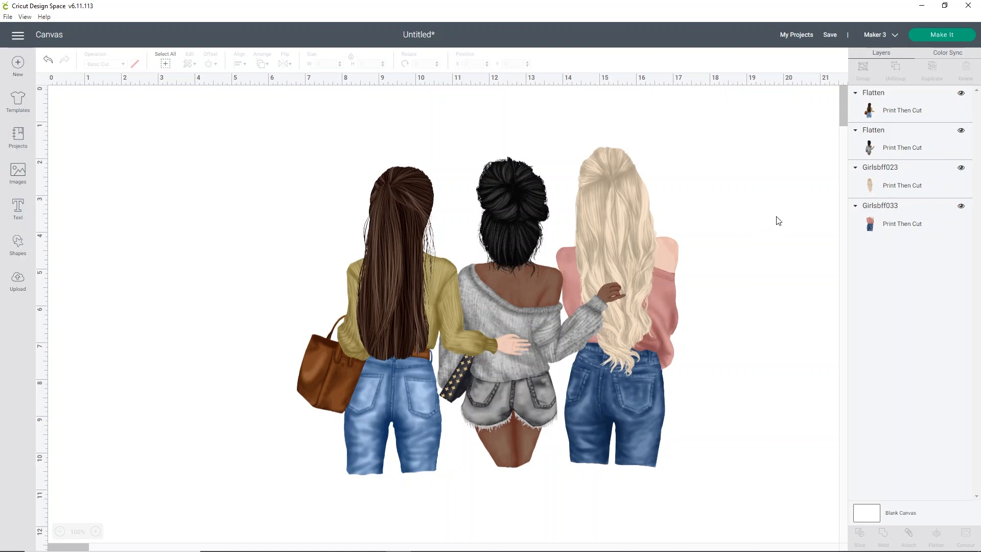
- Stack the blonde hair layer above the flattened black-haired figure and flatten all four layers into a single design
left_click_drag(878, 183, 888, 135)
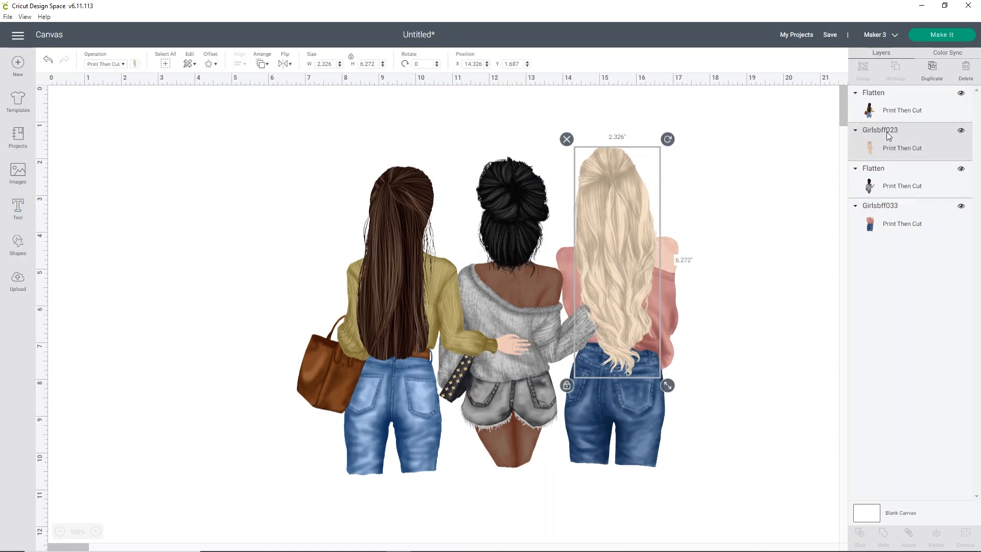
left_click(883, 176, "shift")
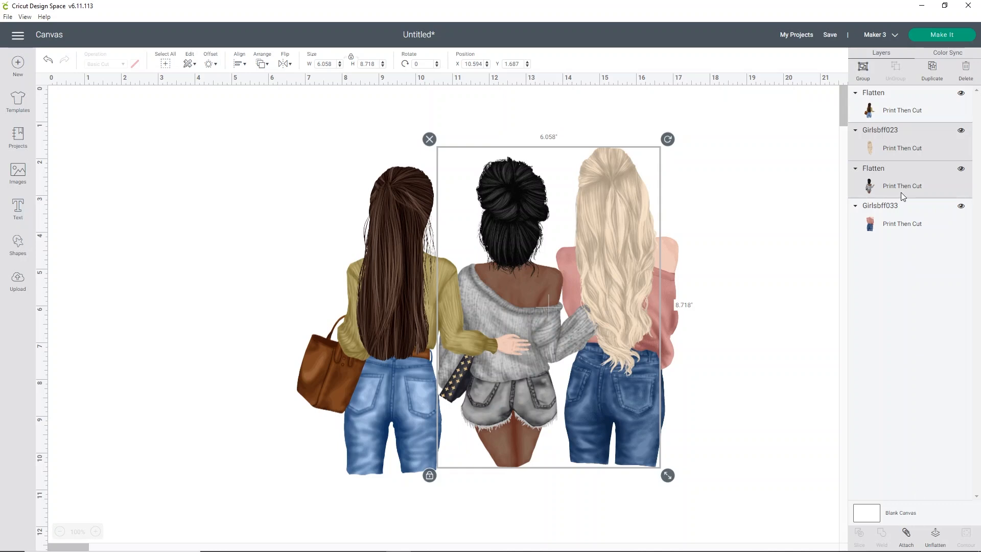
left_click(904, 217, "shift")
left_click(895, 114, "shift")
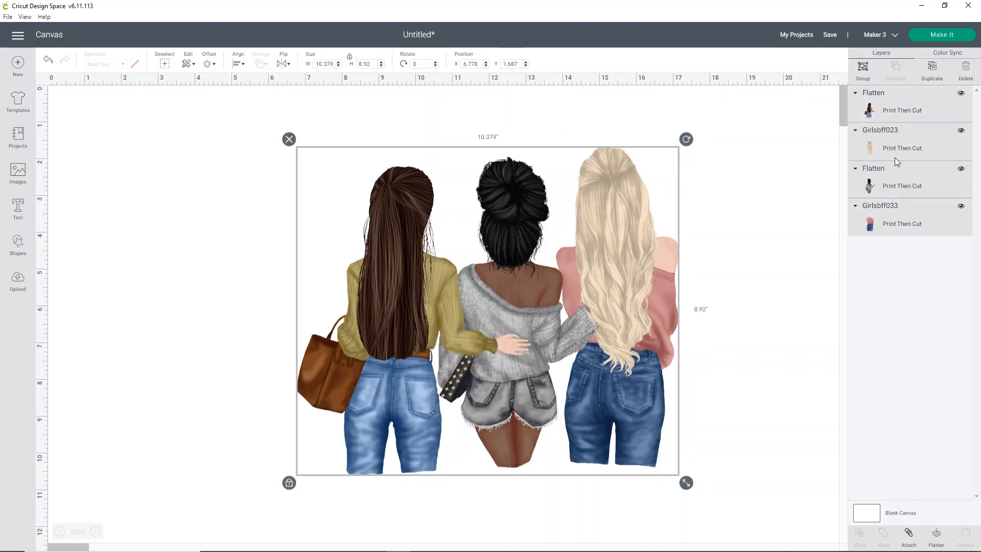
left_click(934, 536)
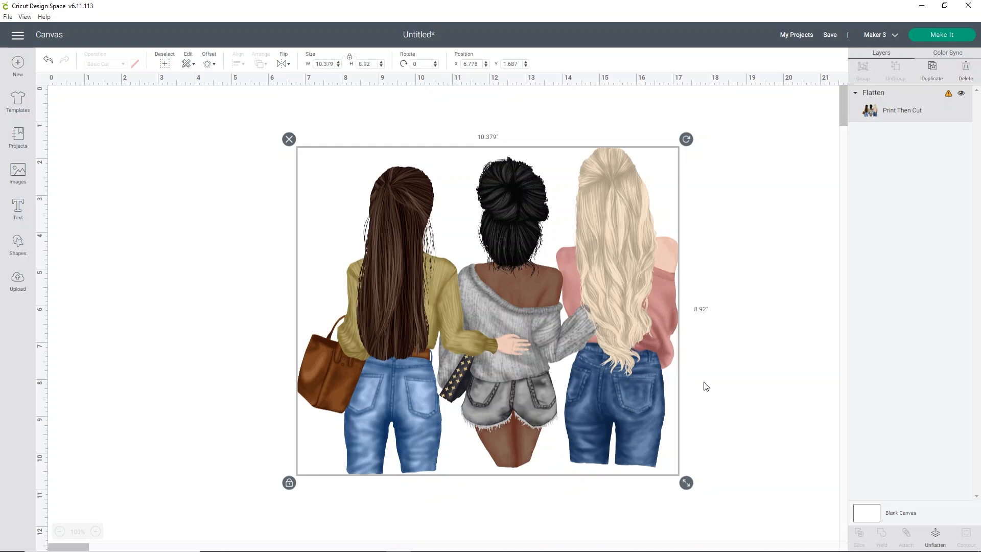
- Move the flattened three-girl design to about X 1.875 in, Y 1.298 in on the canvas
left_click(727, 389)
left_click_drag(651, 410, 470, 397)
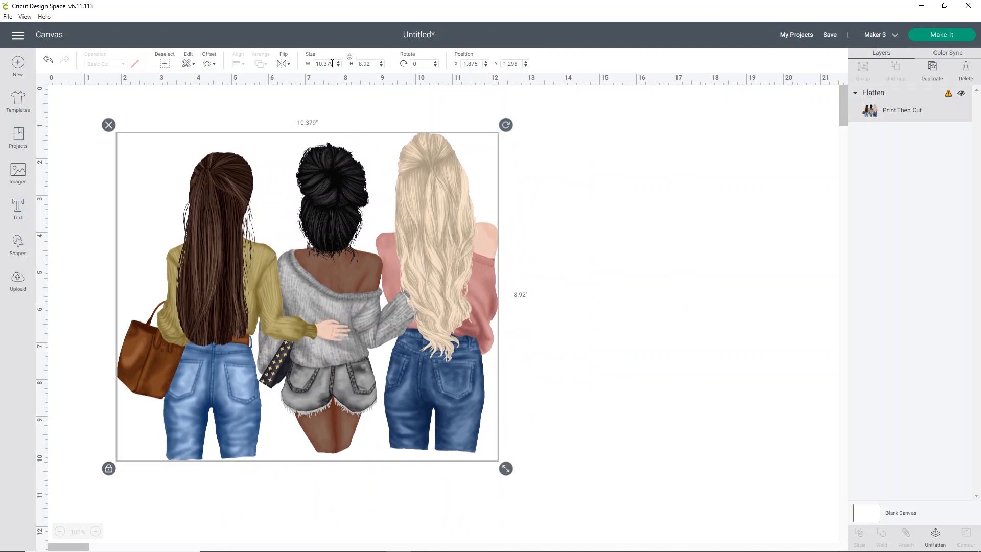
- Resize the flattened three-girl design proportionally, first to 9.25 in wide, then to a height of 6.75 in
left_click_drag(333, 63, 301, 67)
type("9.25")
key("Return")
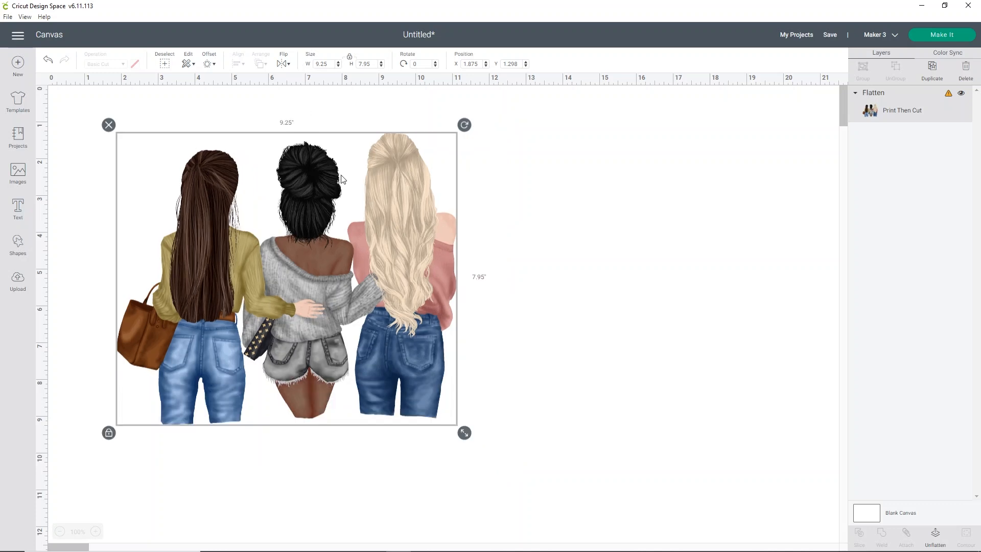
left_click_drag(369, 64, 360, 62)
type("7.753")
key("BackSpace")
key("Return")
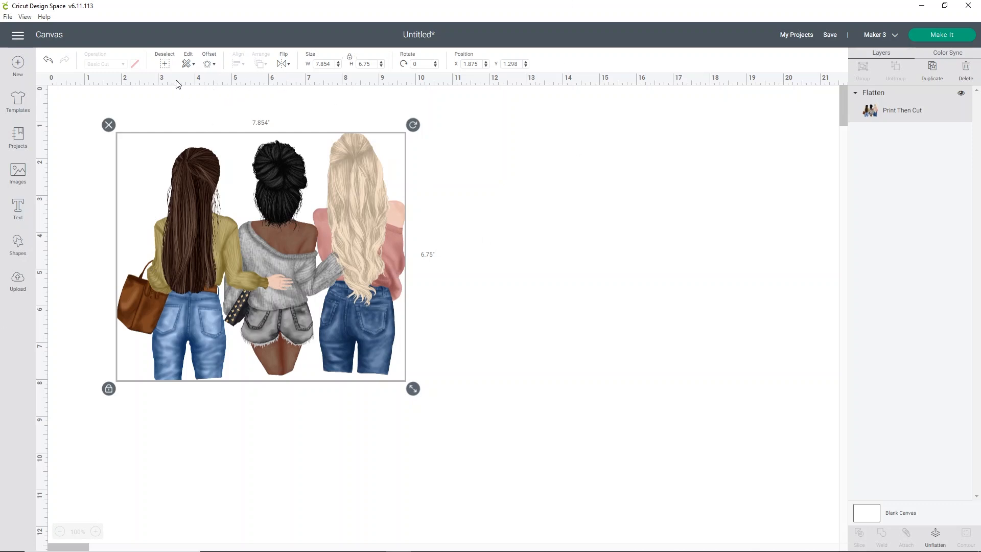
left_click(209, 64)
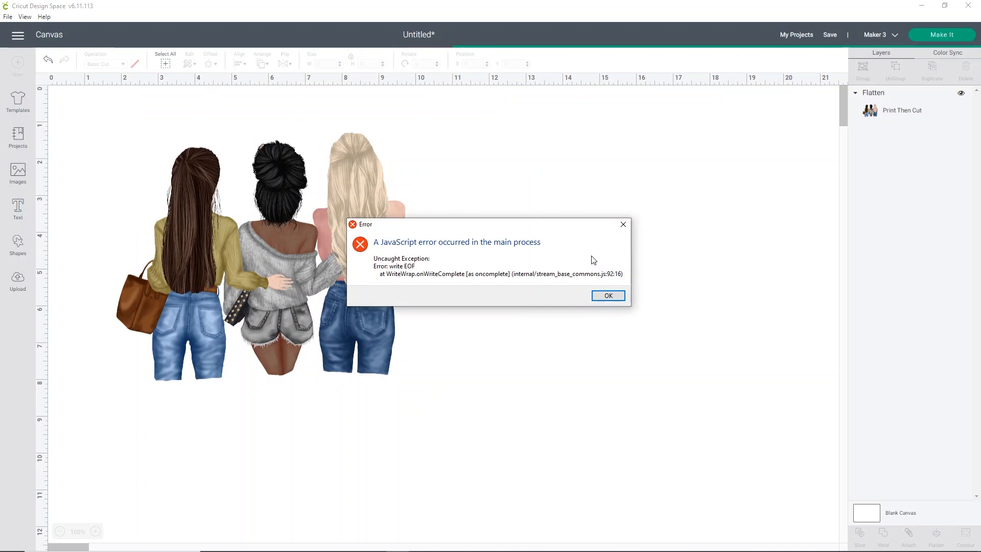
left_click(611, 299)
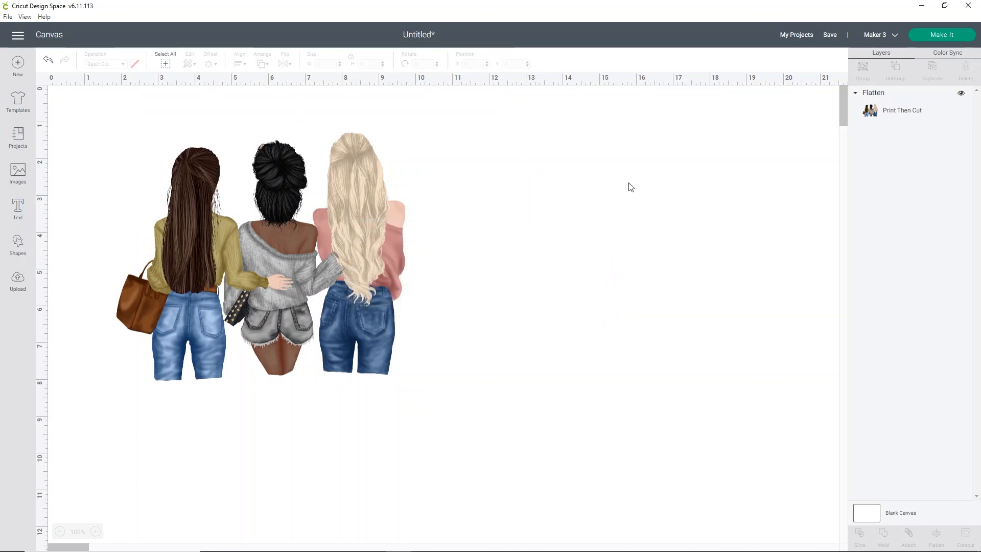
left_click(179, 209)
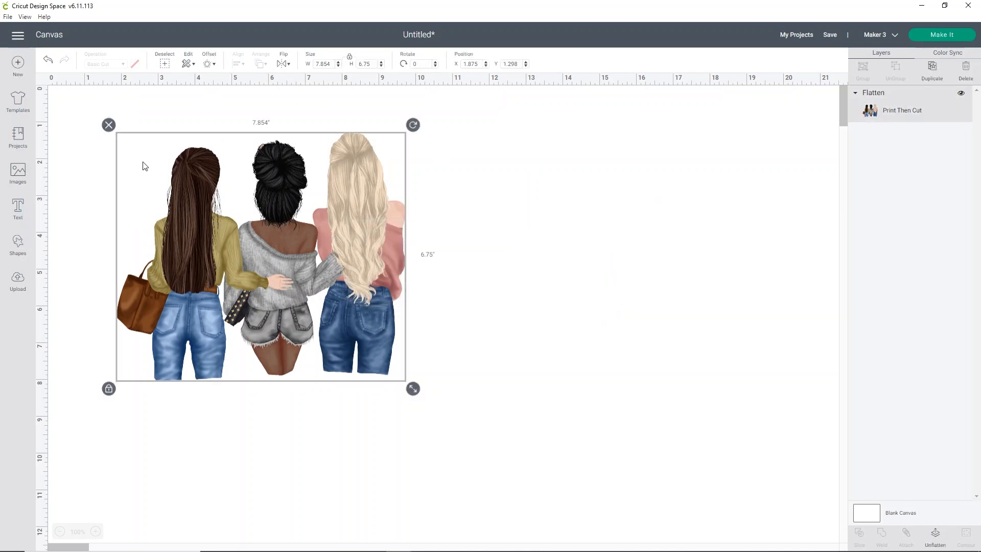
left_click(209, 65)
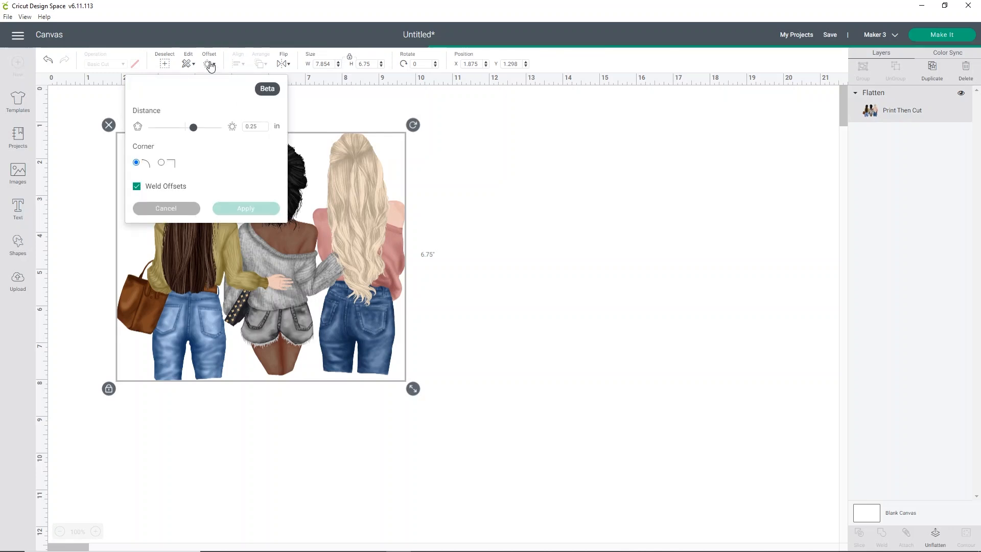
left_click(447, 190)
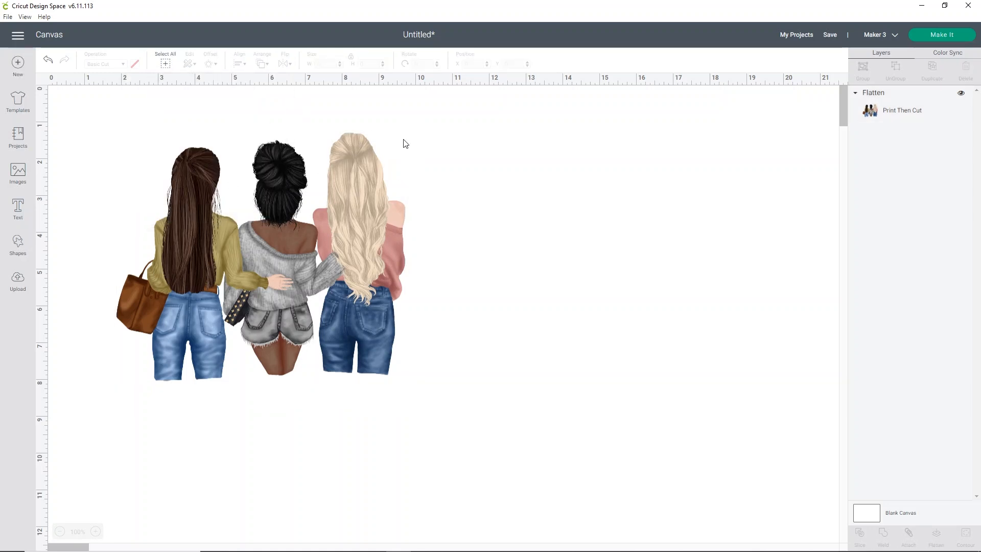
- Create a 0.1 in offset around the flattened three-girl design with rounded corners and welded offsets
left_click(303, 161)
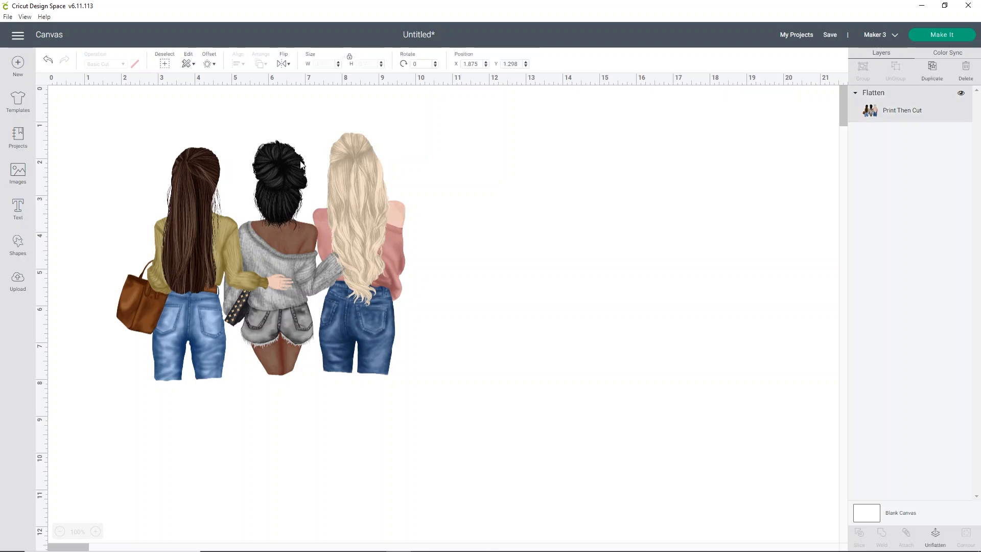
left_click(208, 65)
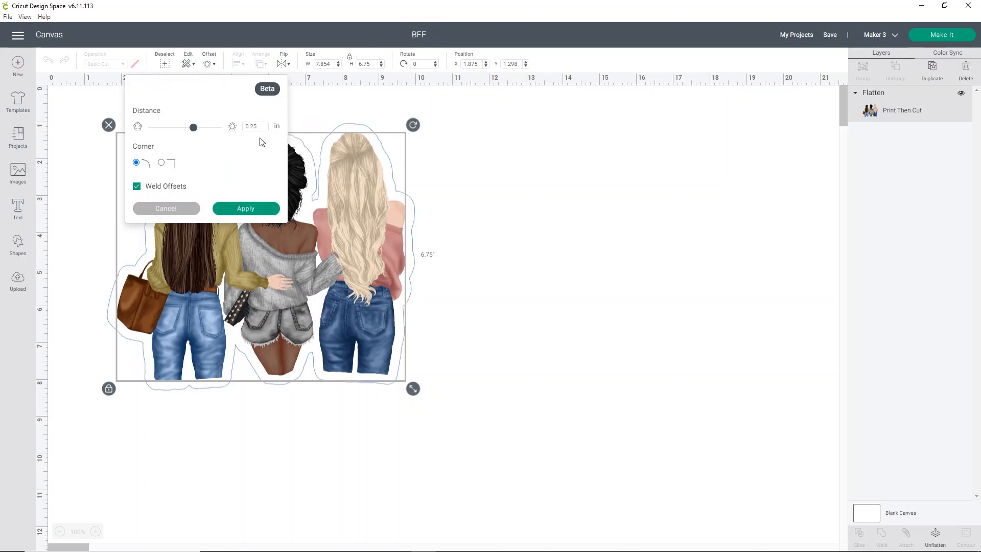
left_click(267, 126)
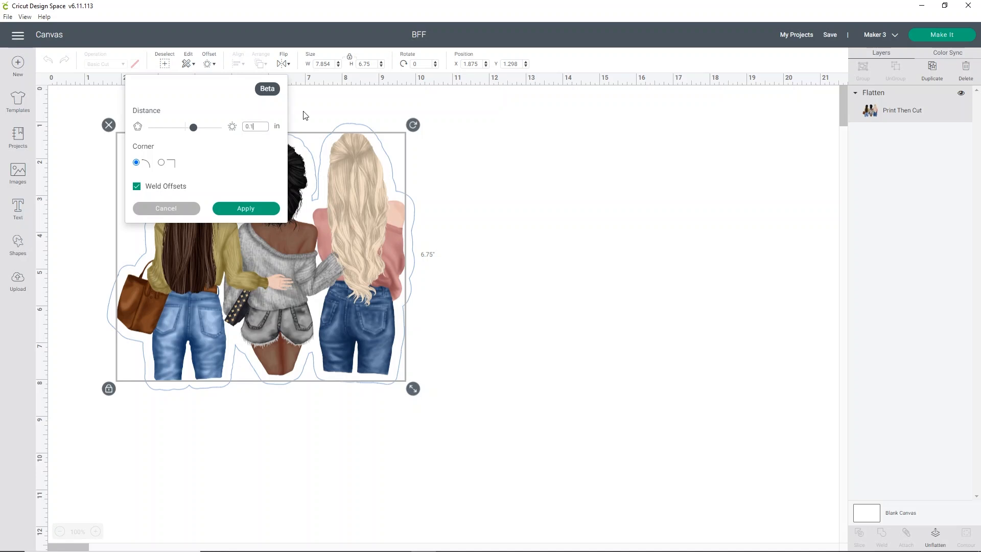
key("Return")
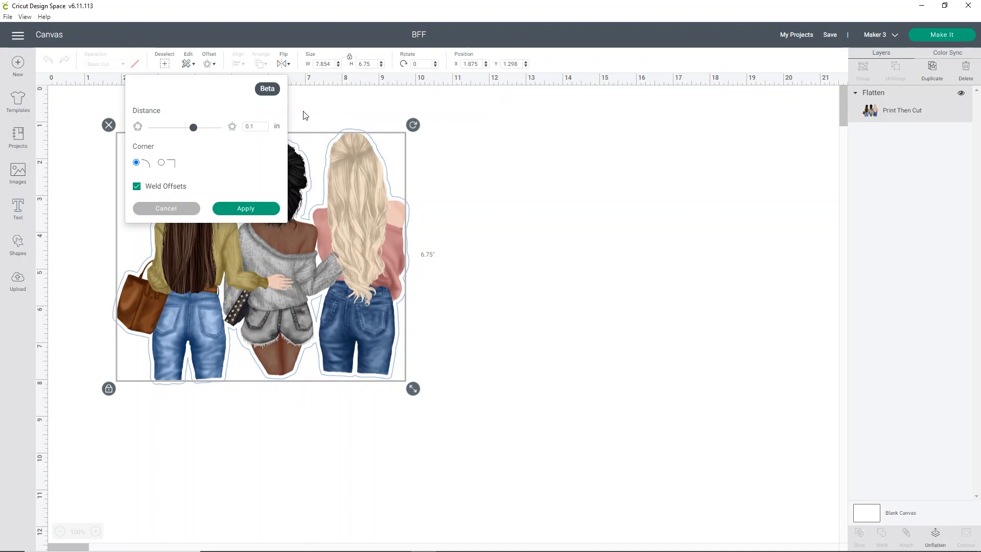
left_click(250, 213)
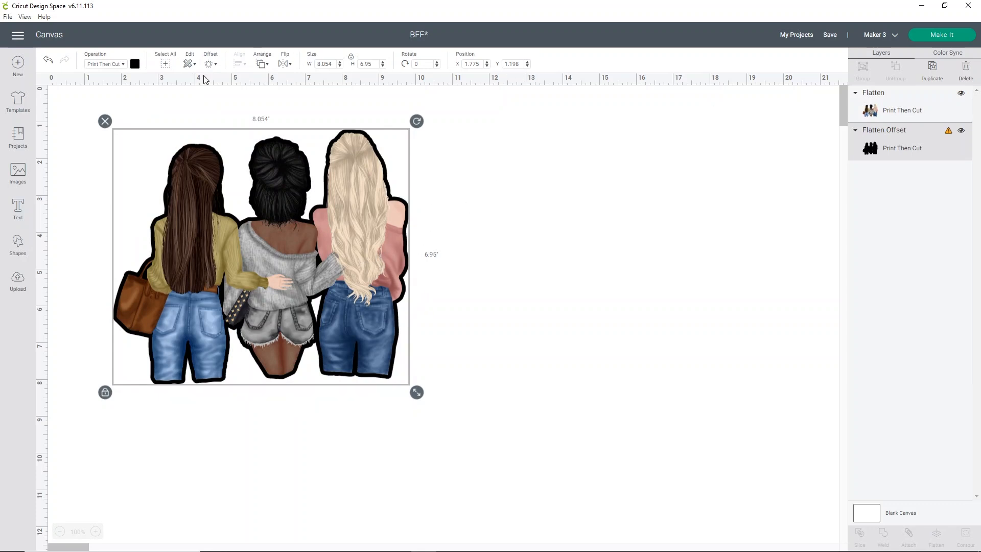
- Color the offset white and flatten it together with the three-girl image
left_click(139, 67)
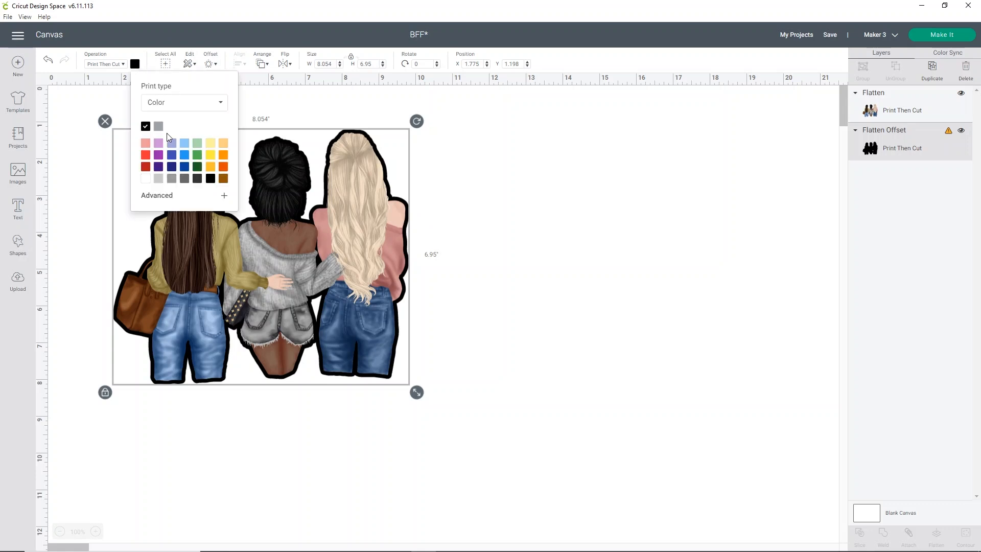
left_click(146, 179)
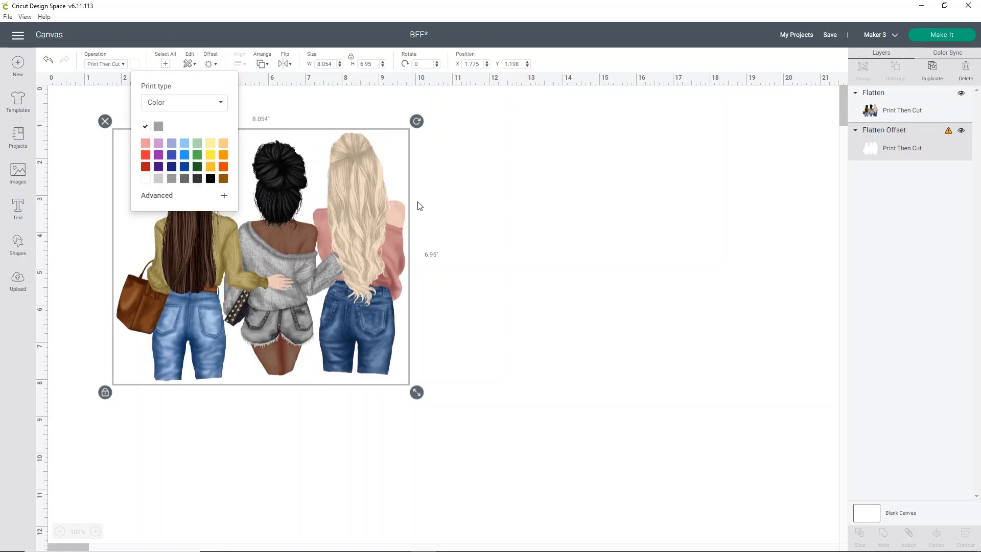
left_click(446, 210)
left_click_drag(482, 274, 276, 176)
left_click(937, 537)
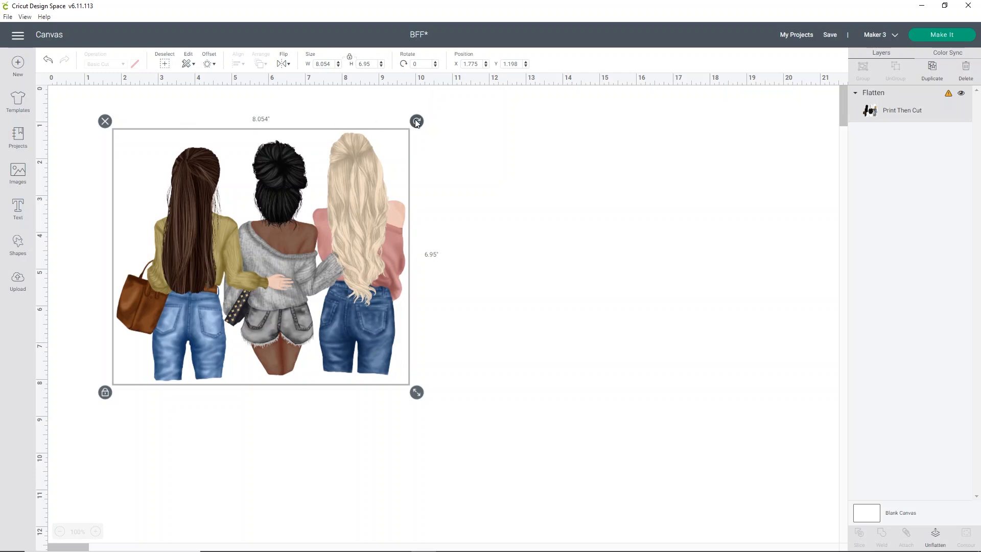
- Rotate the flattened design sideways to about 89.7° and set its height to 6.75 in
left_click_drag(416, 121, 371, 383)
left_click(353, 259)
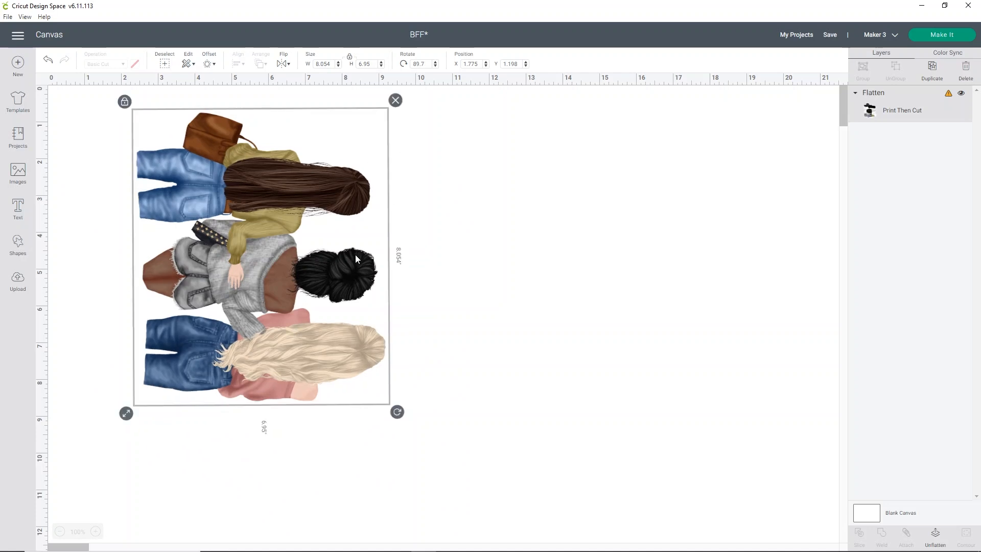
left_click_drag(370, 64, 354, 65)
type("6")
key("Return")
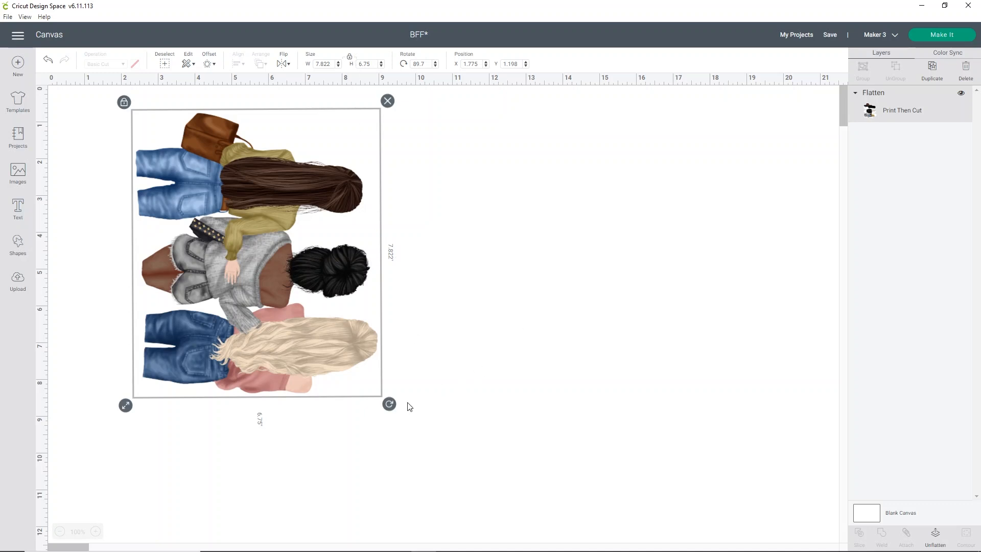
- Turn the design back upright to about 359.59° and read the warning on its layer
left_click_drag(390, 405, 395, 137)
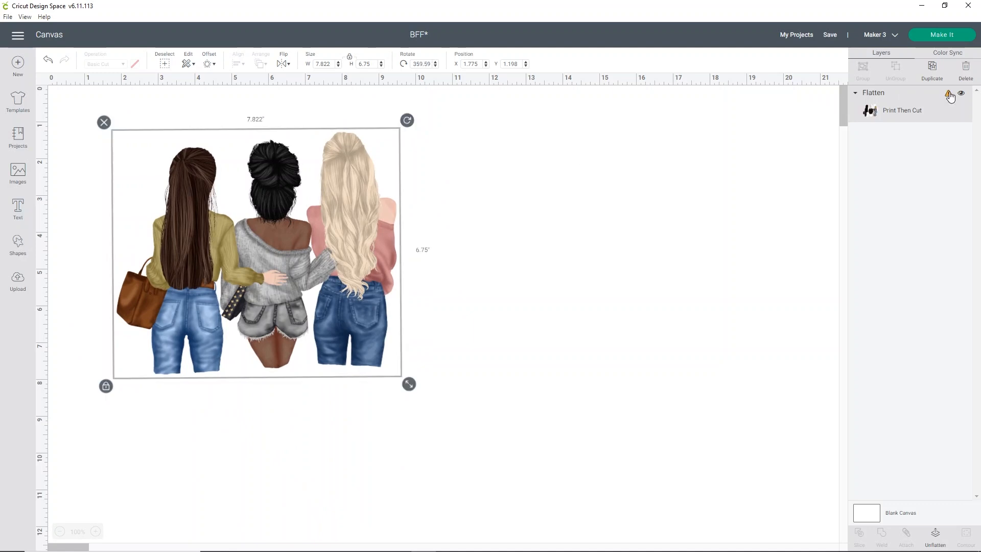
left_click(949, 94)
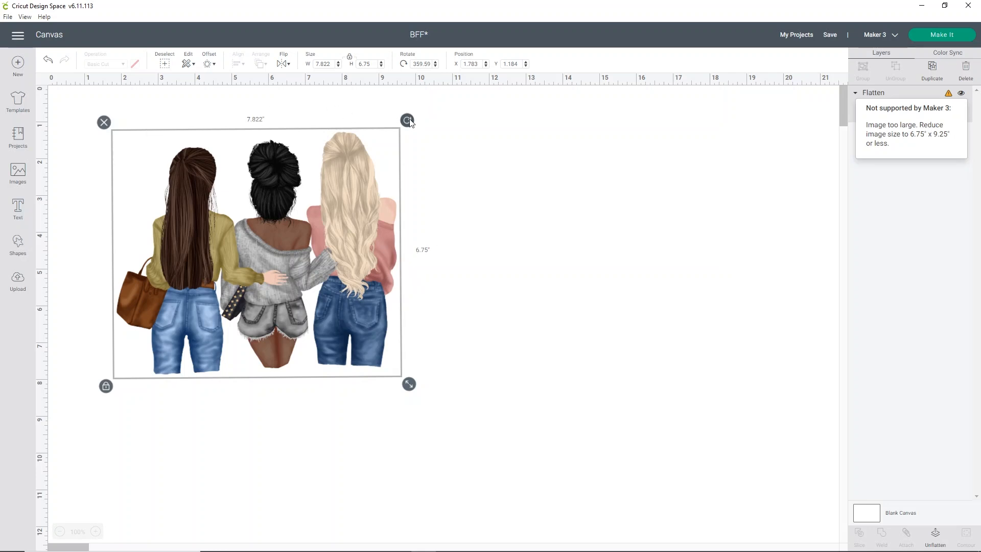
- Turn the design sideways again and fine-tune its rotation to about 89.63° to clear the layer warning
left_click_drag(410, 122, 362, 376)
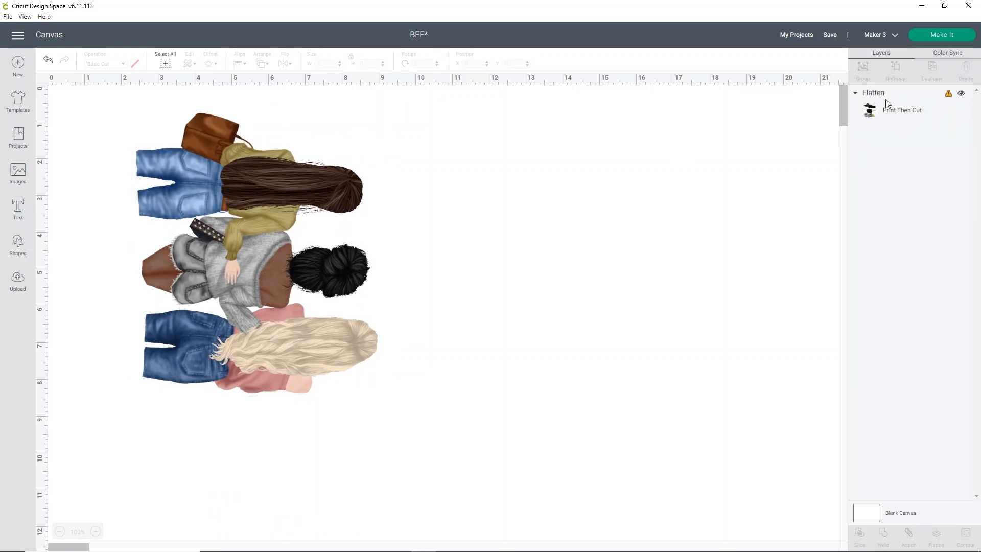
mouse_move(949, 97)
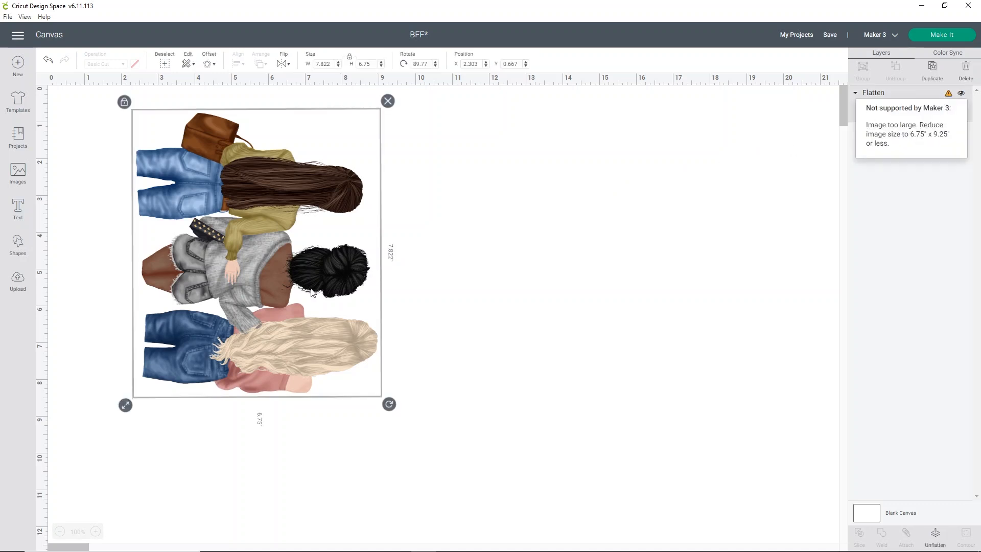
left_click_drag(390, 402, 389, 405)
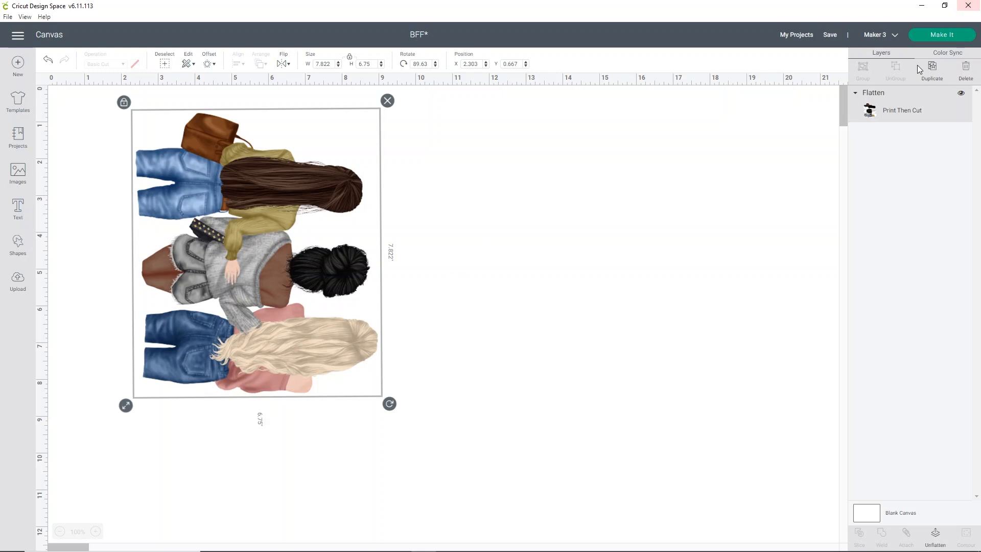
- Proceed to the make stage with the sideways three-girl Print Then Cut design
left_click(932, 39)
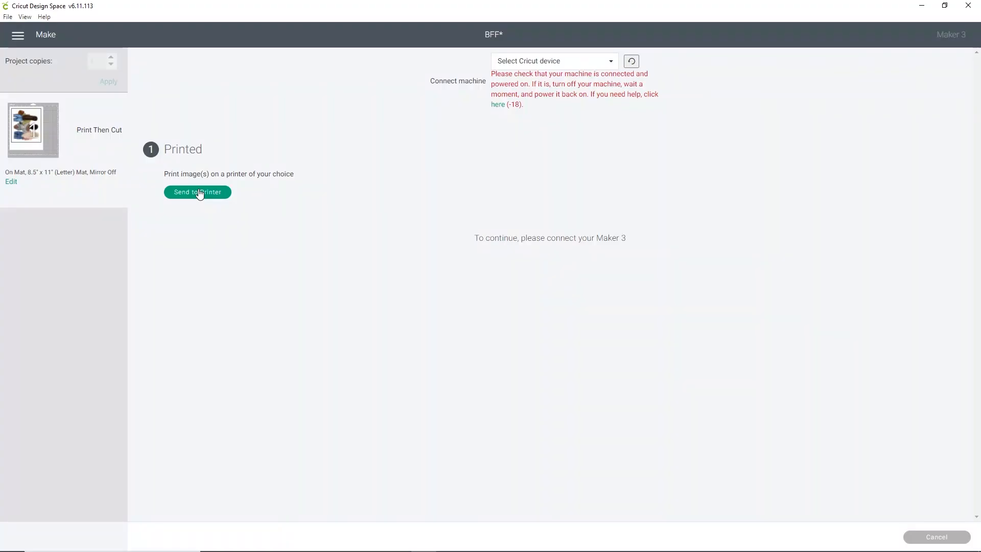
left_click(198, 191)
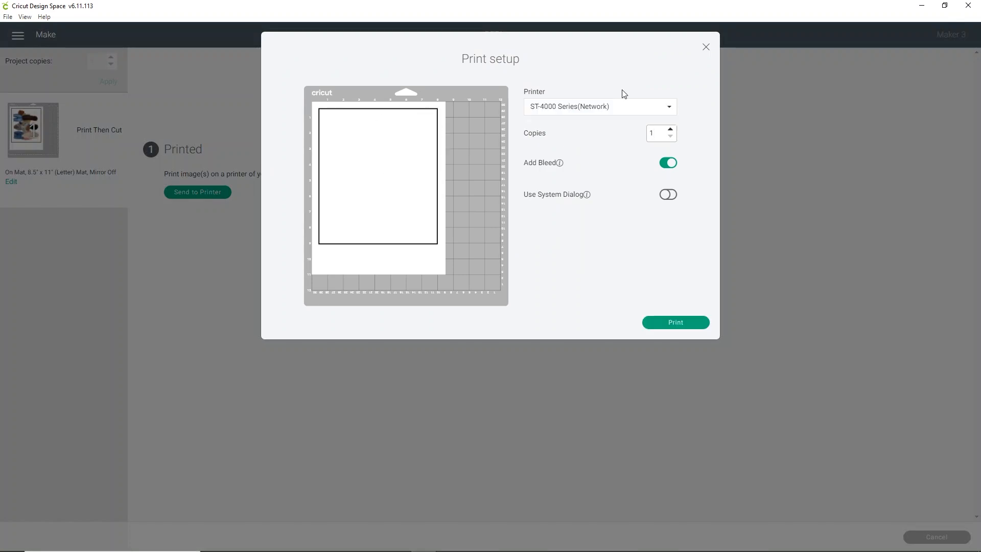
left_click(660, 110)
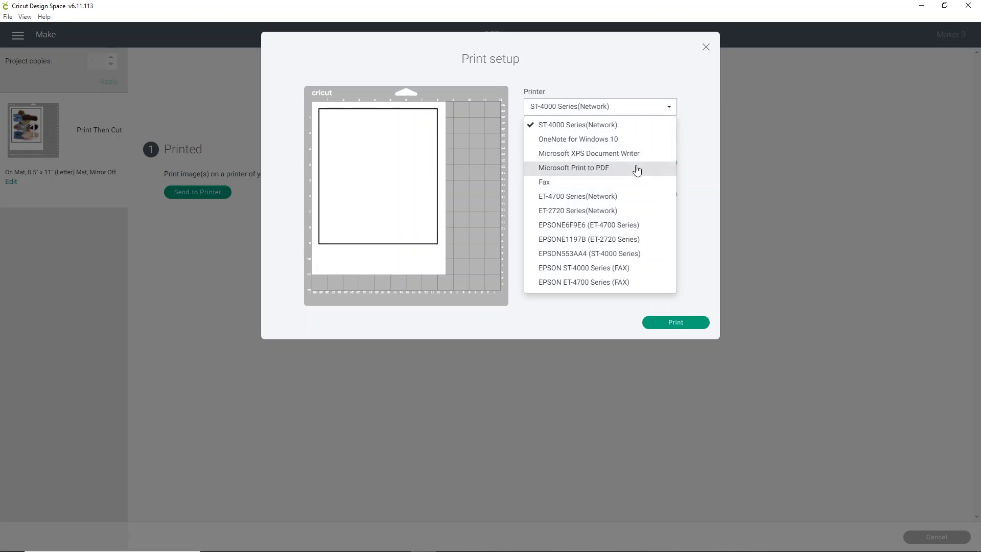
left_click(583, 210)
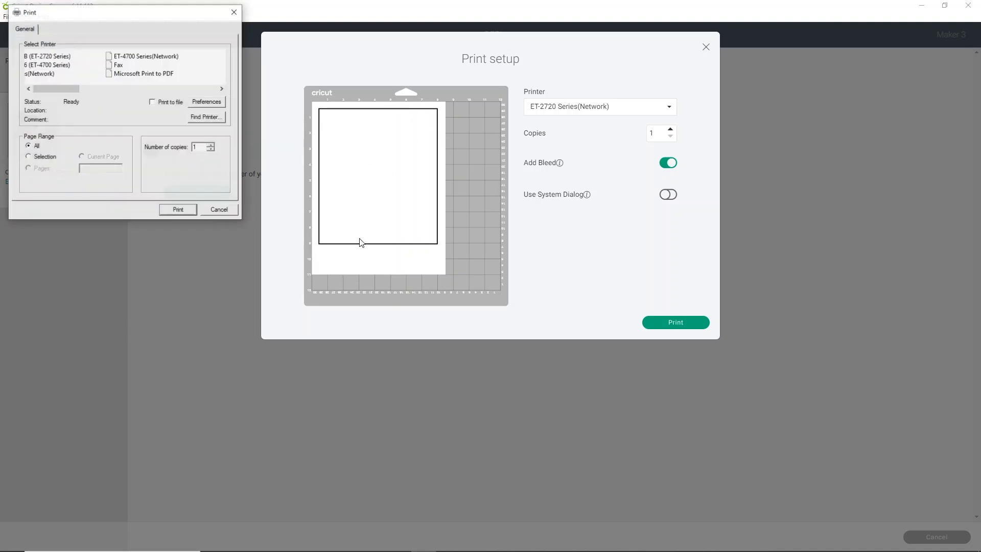
left_click(219, 210)
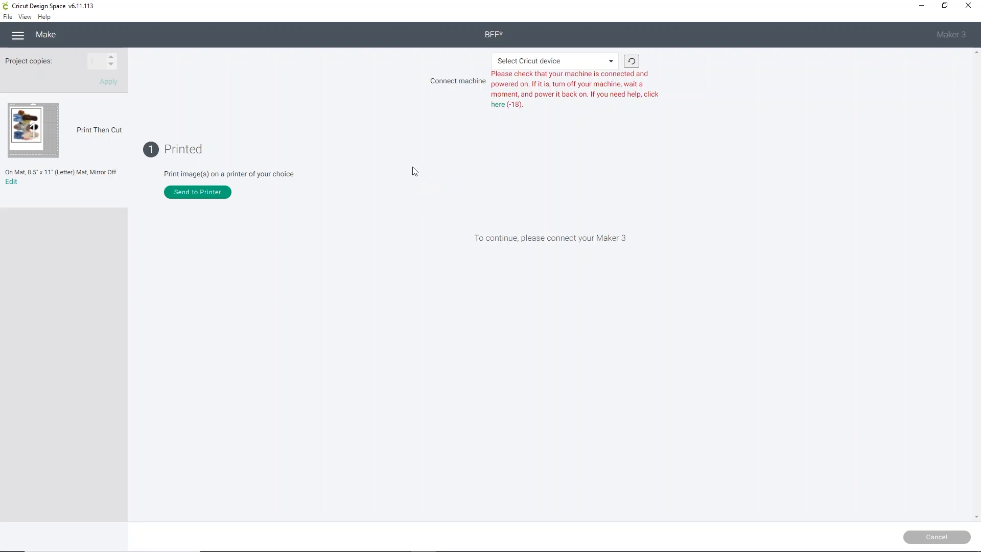
- Send the design to the ET-2720 Series(Network) printer with bleed kept on and the system dialog enabled
left_click(216, 198)
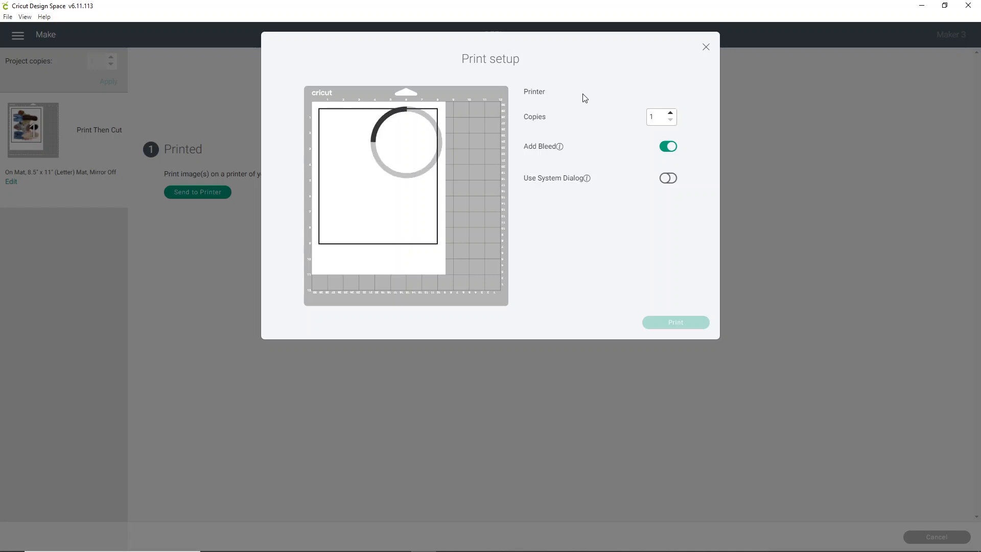
left_click(578, 107)
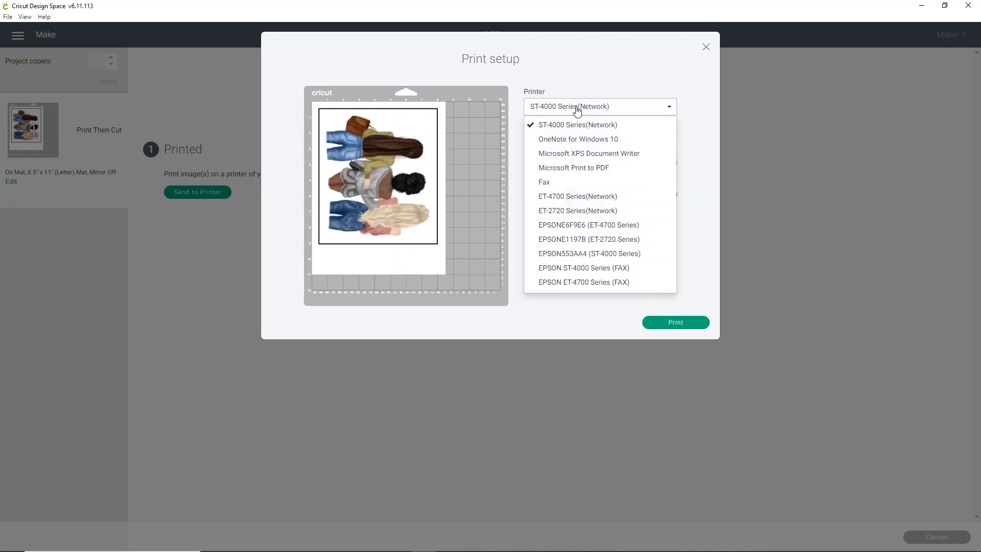
left_click(587, 210)
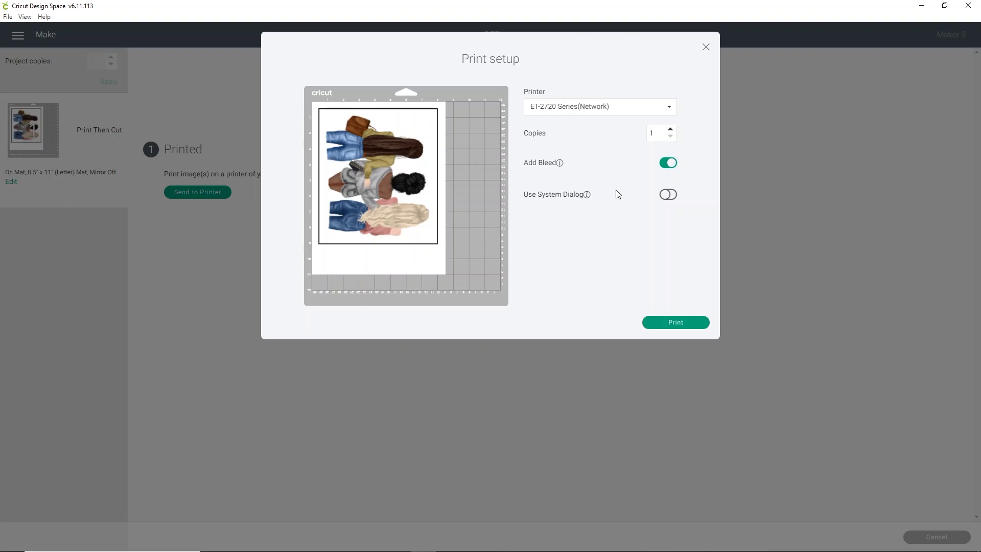
left_click(668, 194)
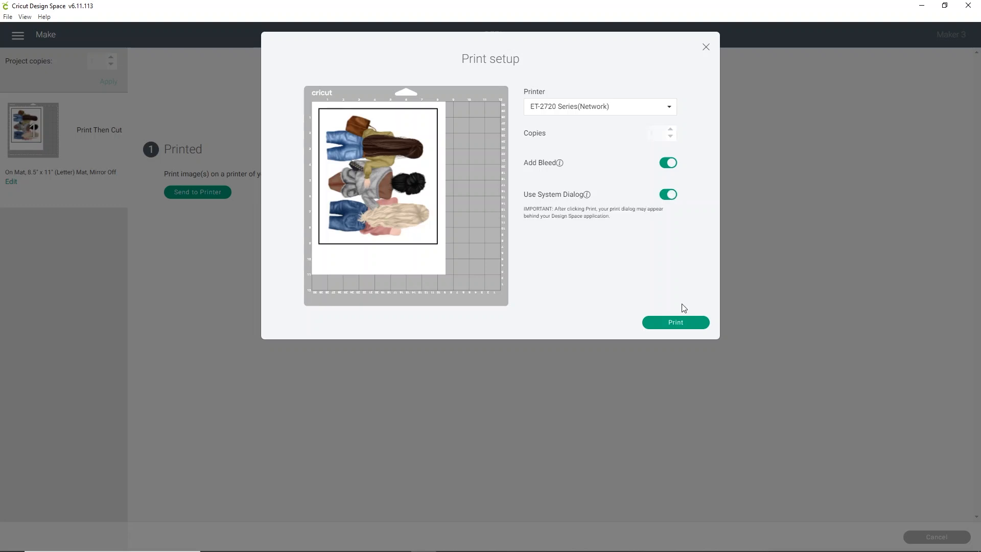
left_click(688, 324)
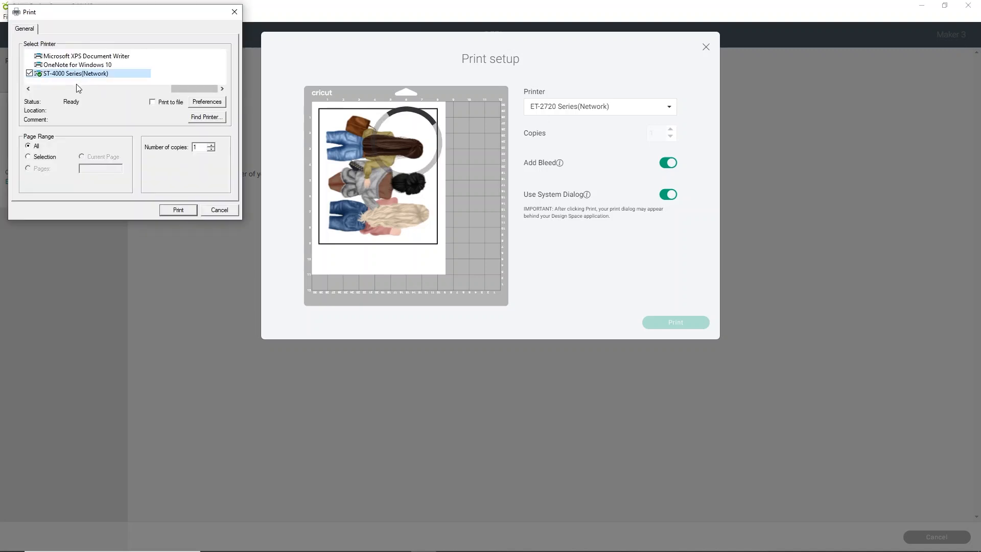
- Choose ET-2720 Series(Network) as the printer in the system print dialog
left_click(28, 88)
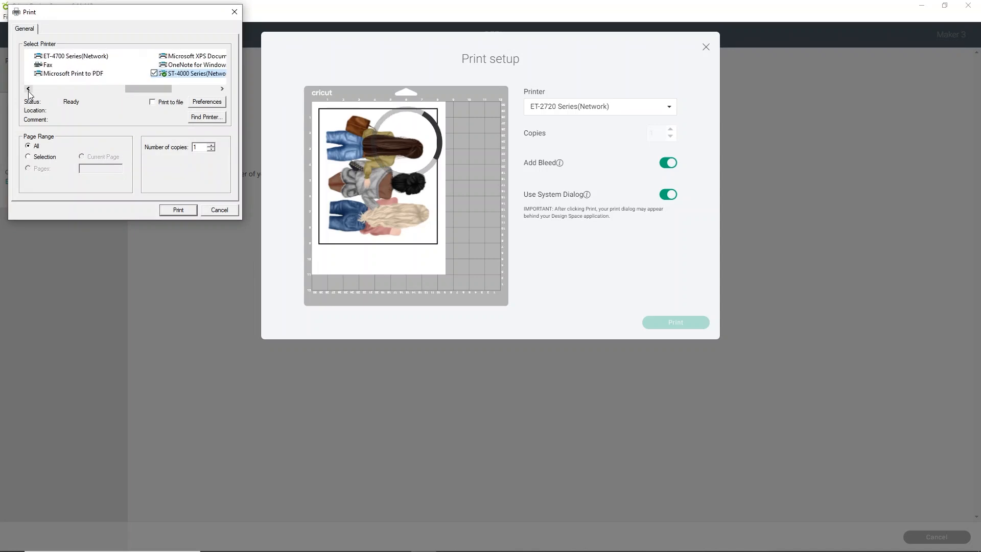
left_click(29, 89)
left_click(51, 74)
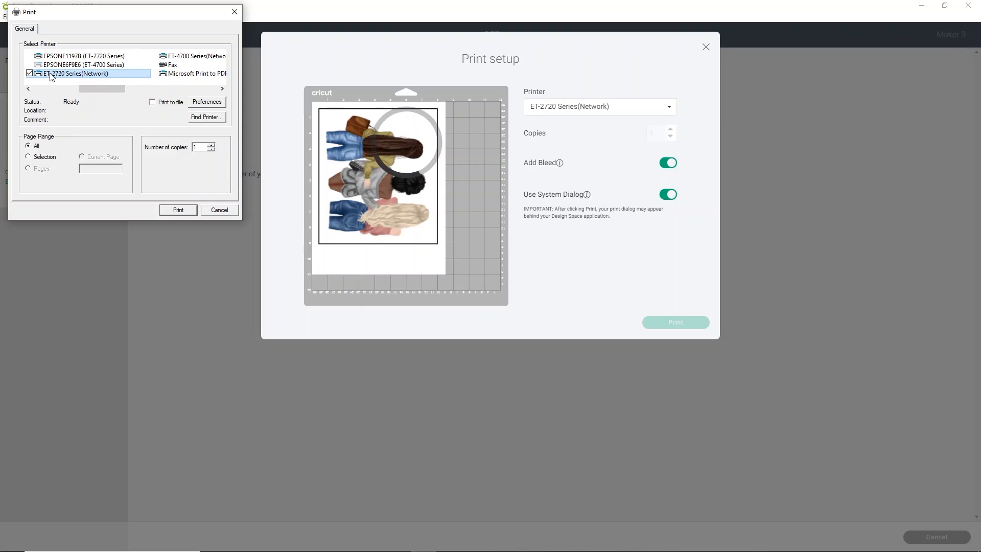
- Set the printing quality to High in the printer preferences and print the design
left_click(205, 102)
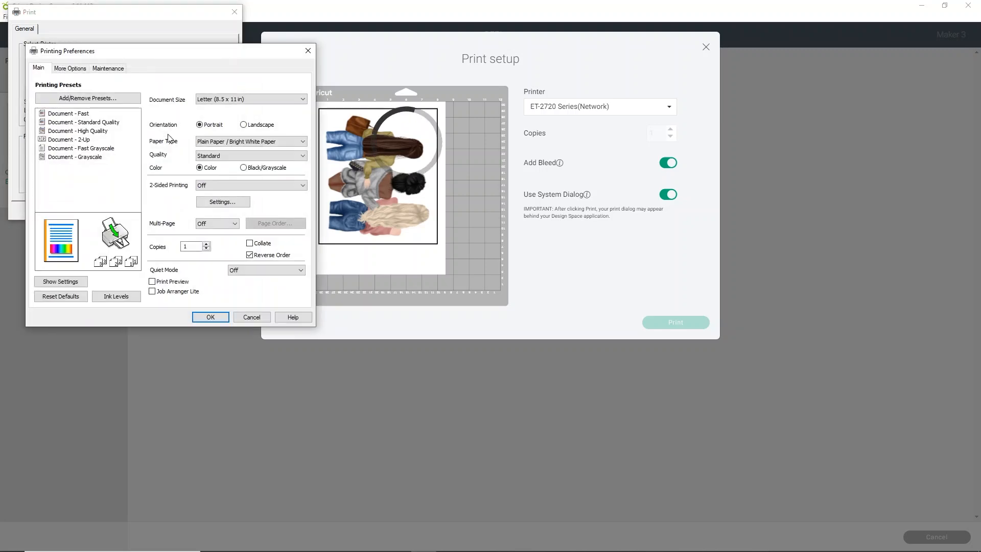
left_click(253, 155)
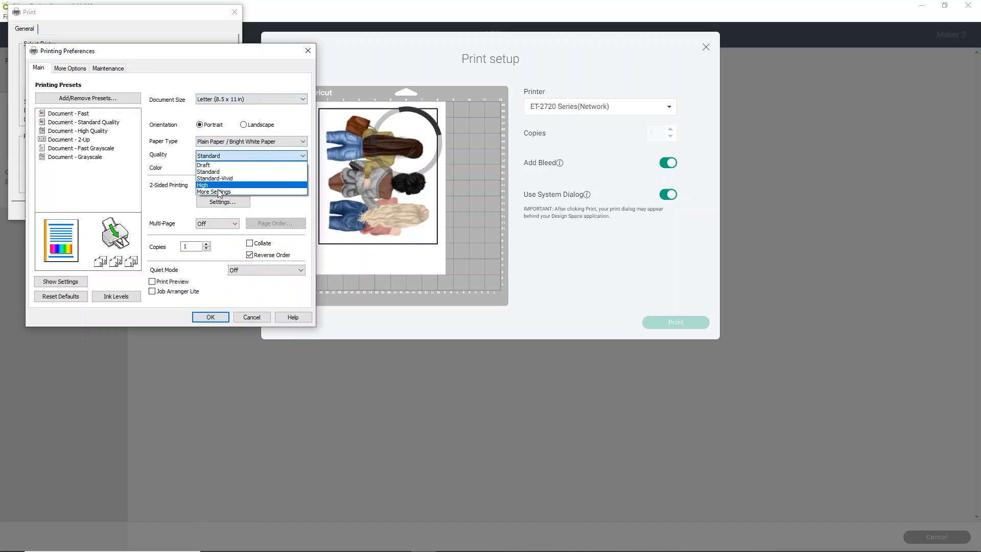
left_click(226, 185)
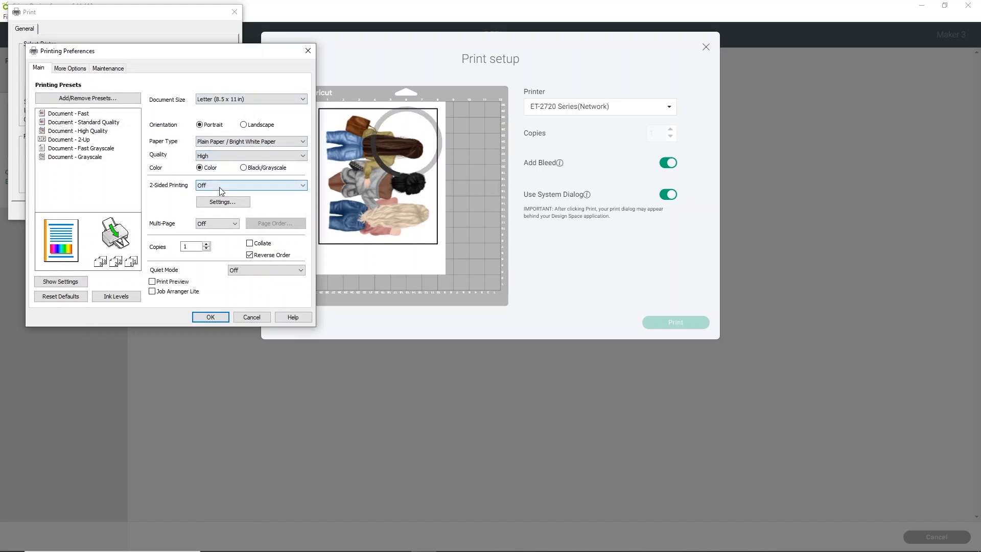
left_click(71, 69)
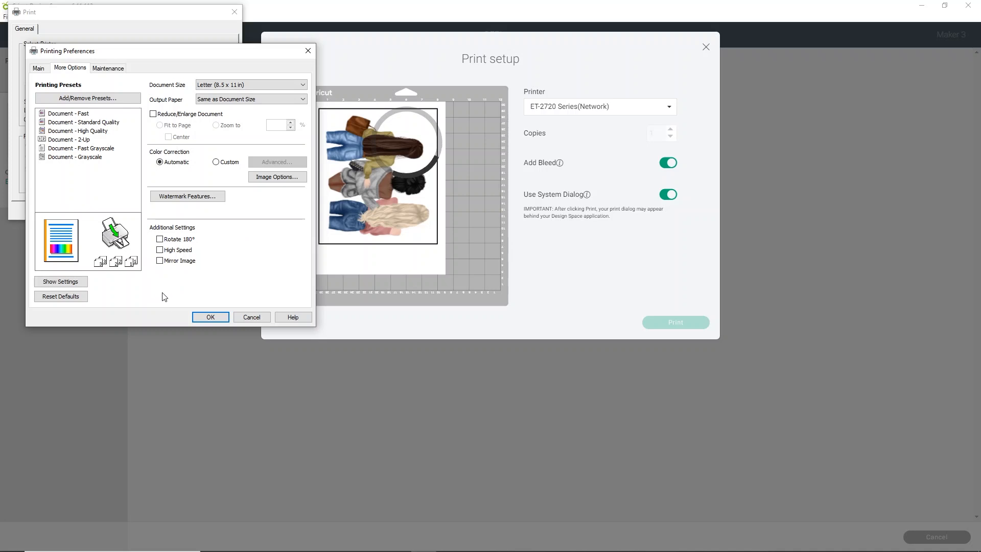
left_click(199, 317)
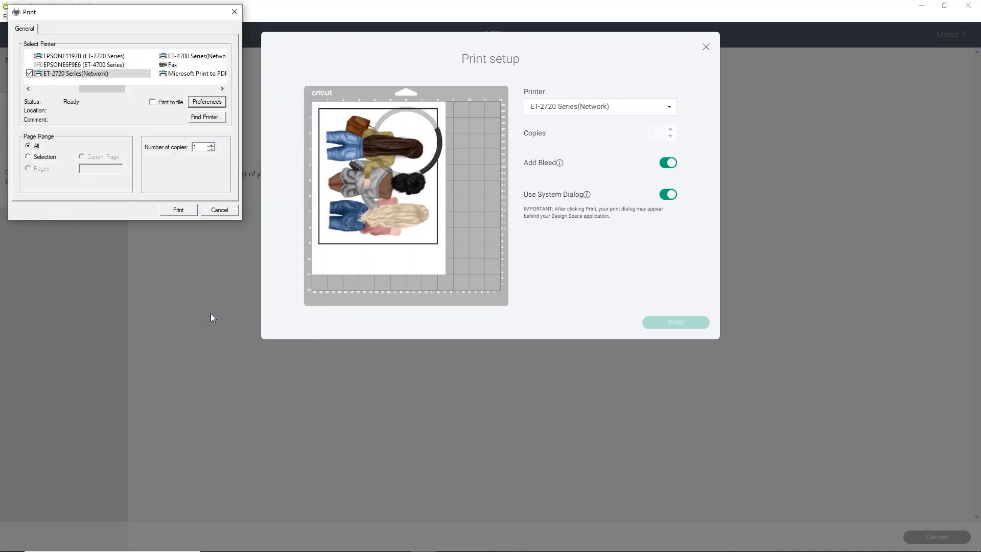
left_click(178, 210)
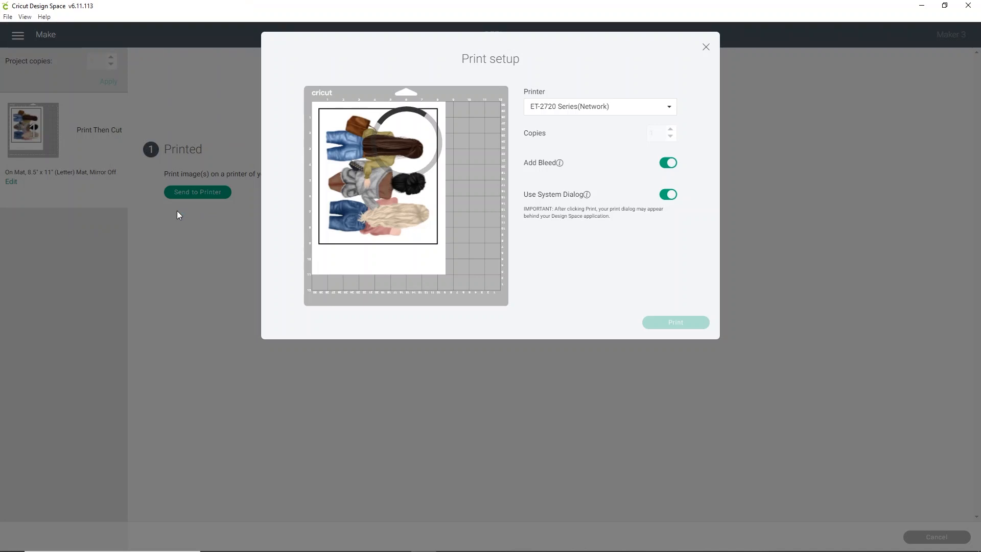